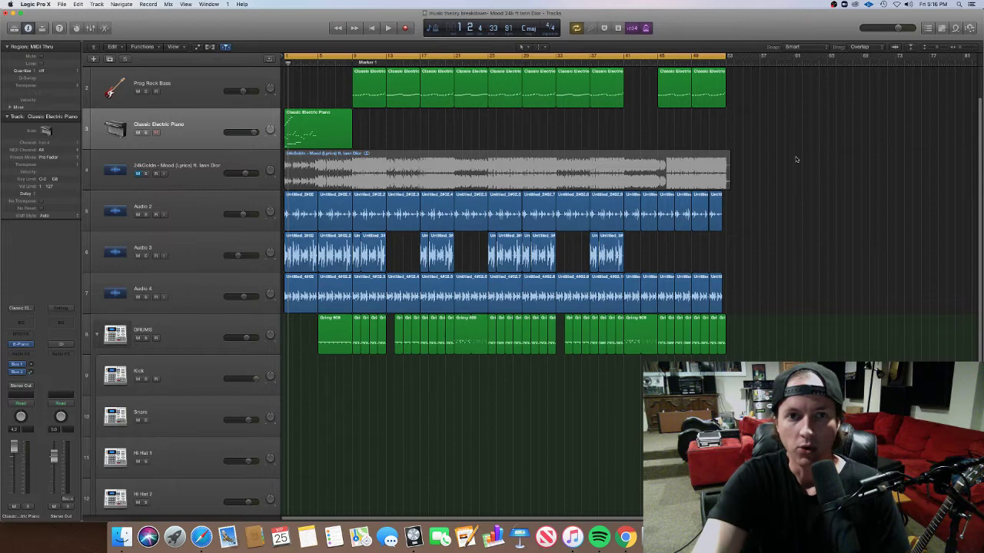
# Step: Zoom the timeline in horizontally and mute the Classic Electric Piano track
pyautogui.press('super+Right')
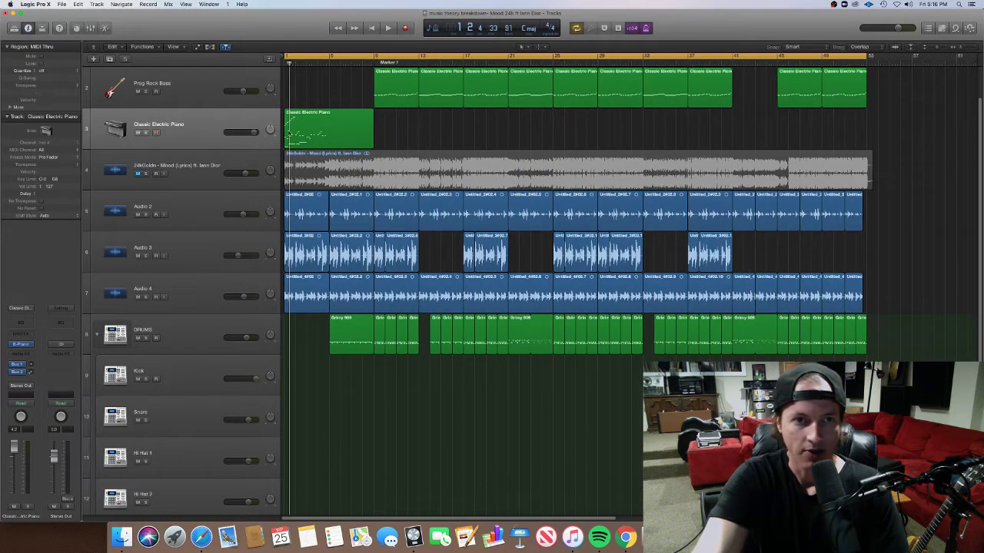
pyautogui.click(139, 132)
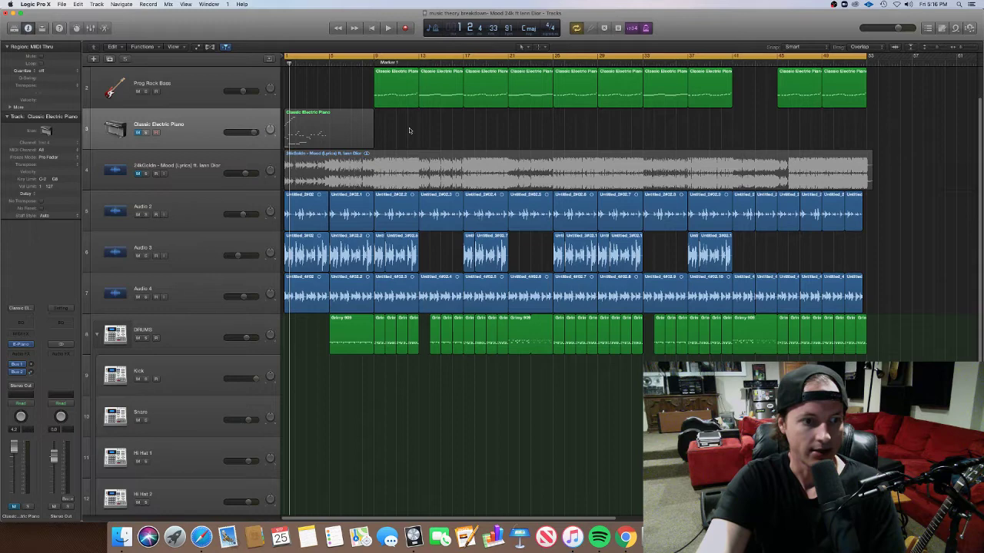
pyautogui.press('space')
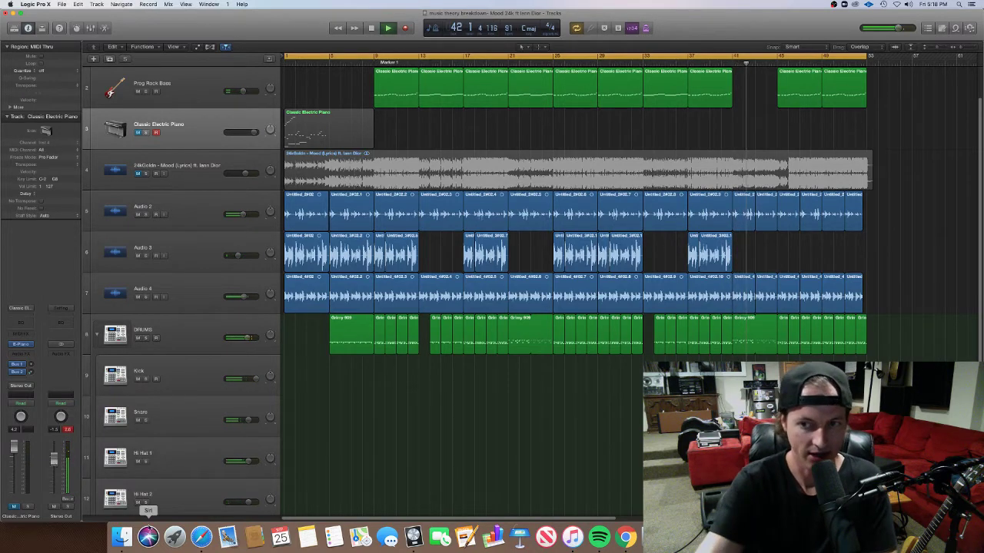
# Step: Show automation, choose the DRUMS automation parameter, then hide the automation lanes again
pyautogui.press('a')
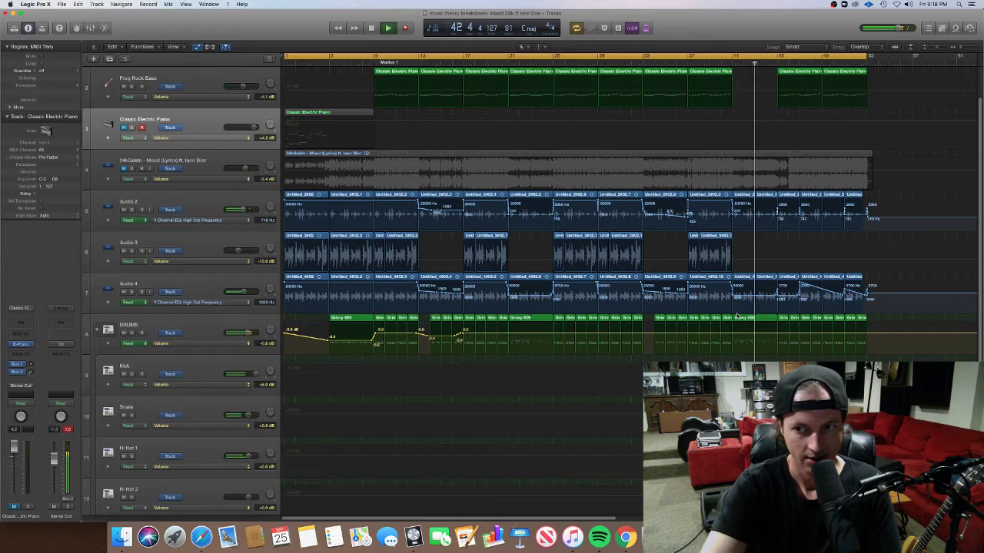
pyautogui.click(165, 344)
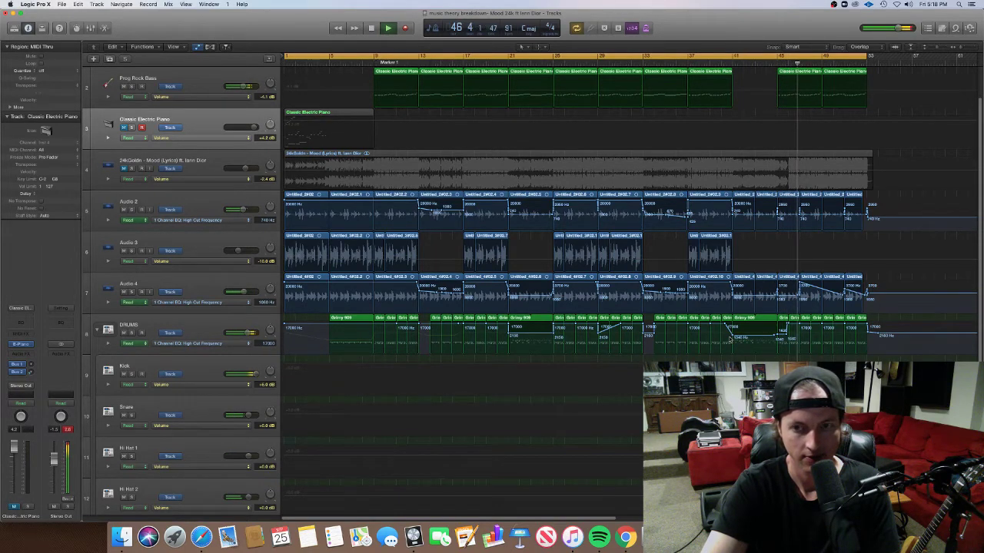
pyautogui.press('a')
pyautogui.press('space')
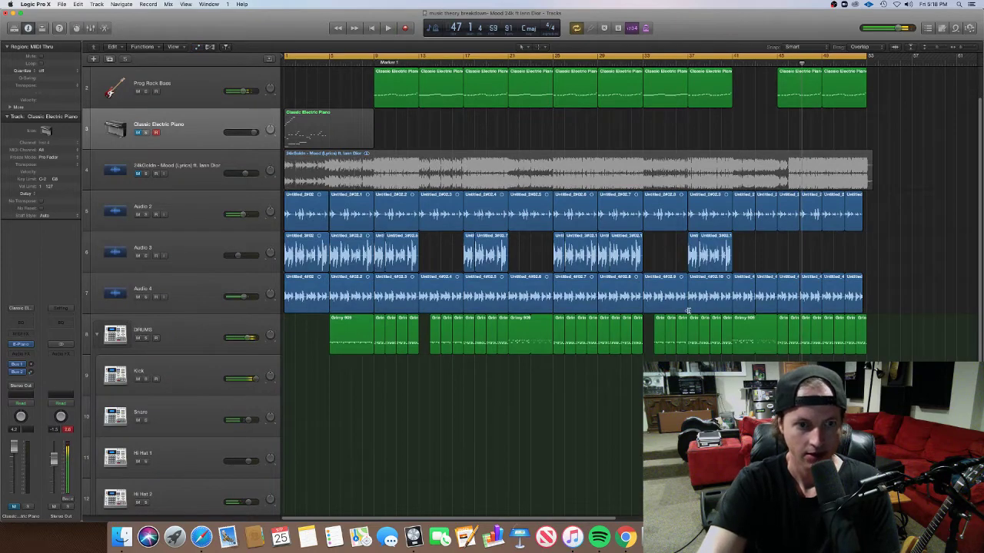
pyautogui.scroll(-5, 573, 292)
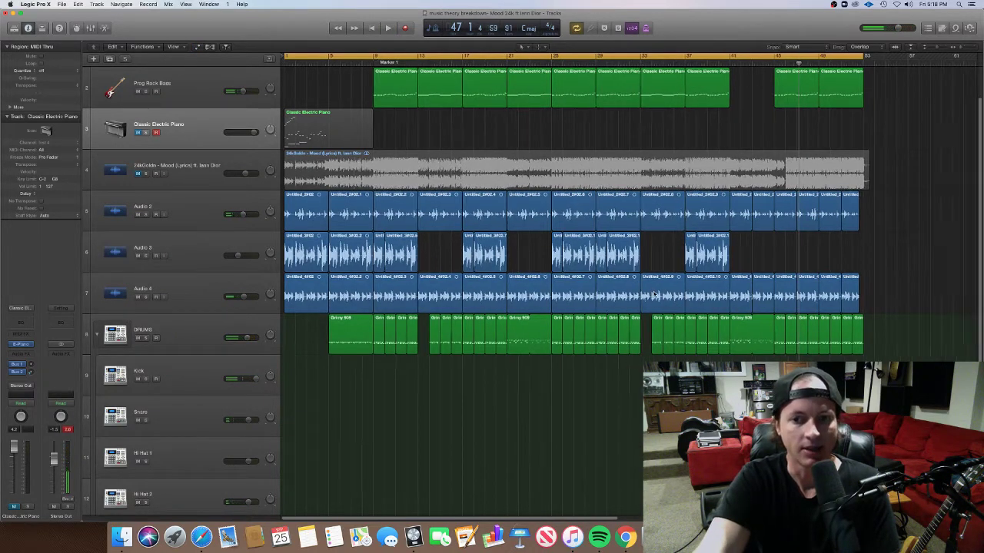
pyautogui.hscroll(-10, 573, 291)
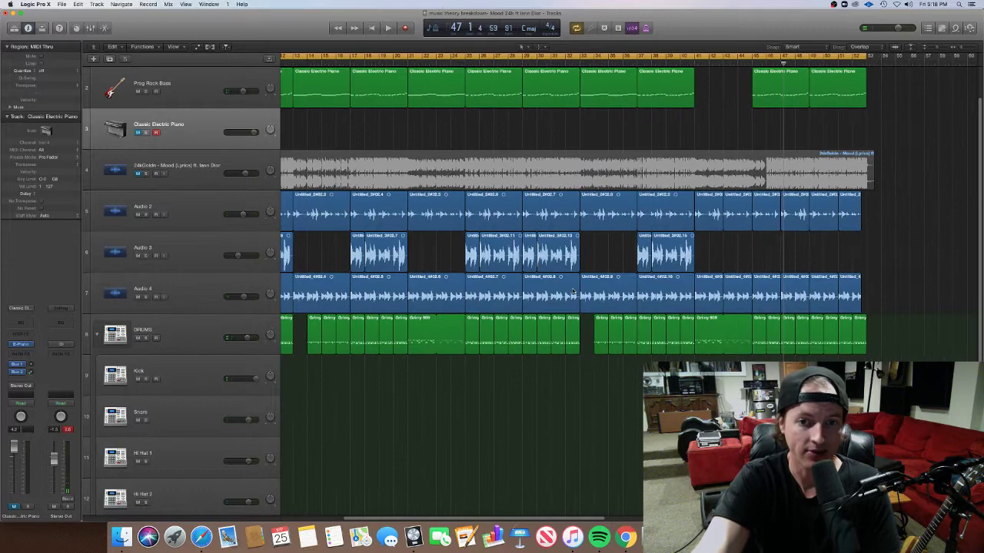
pyautogui.hscroll(10, 573, 292)
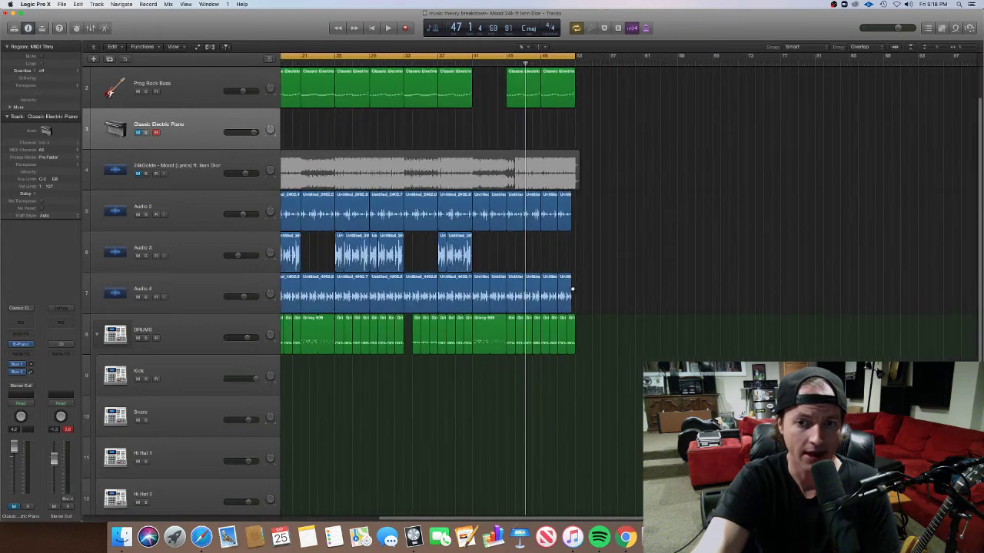
pyautogui.hscroll(-8, 572, 291)
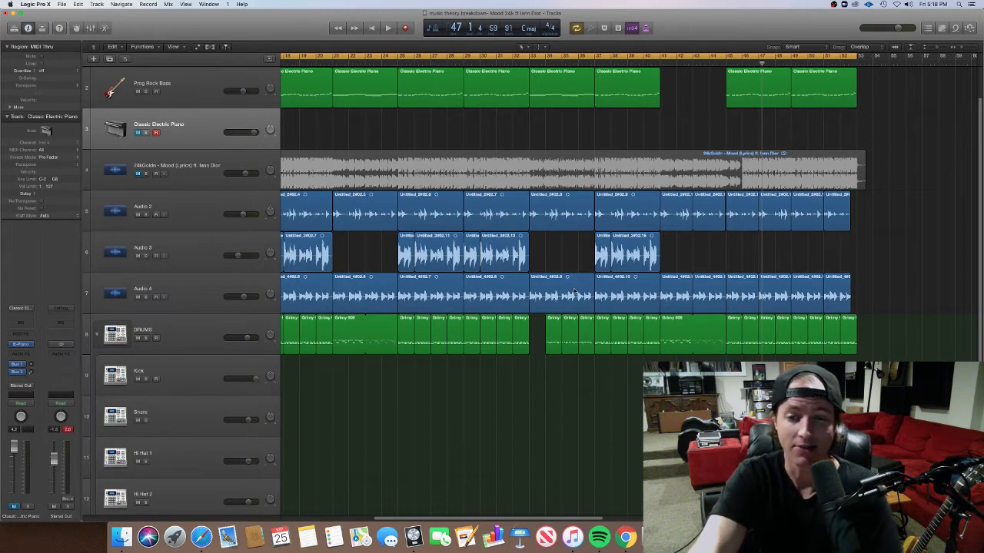
pyautogui.hscroll(-4, 573, 291)
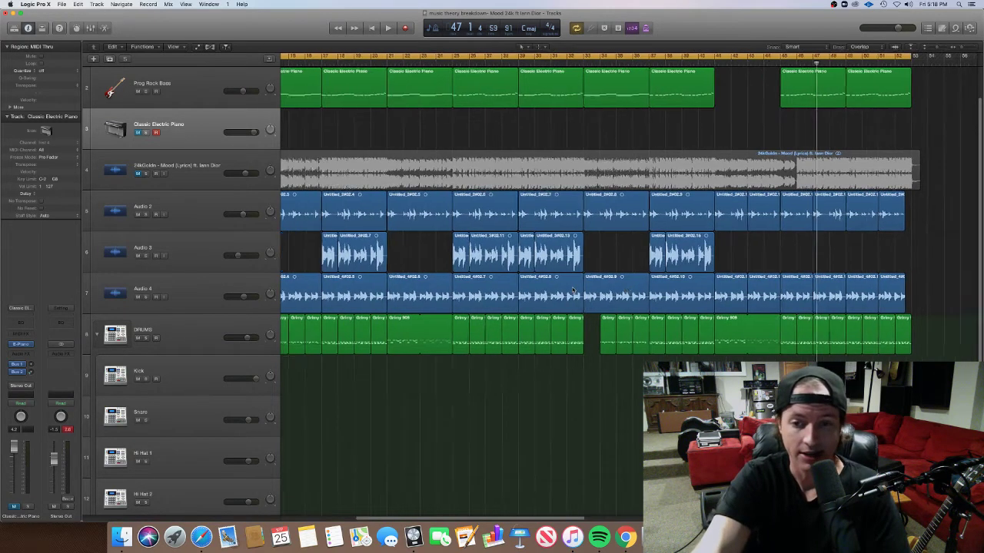
pyautogui.hscroll(10, 573, 291)
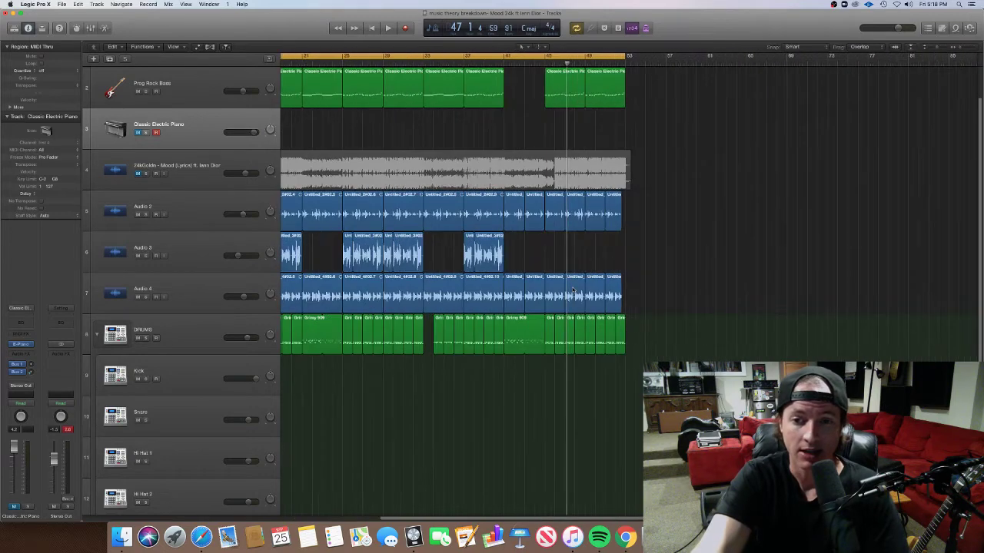
pyautogui.scroll(-5, 572, 291)
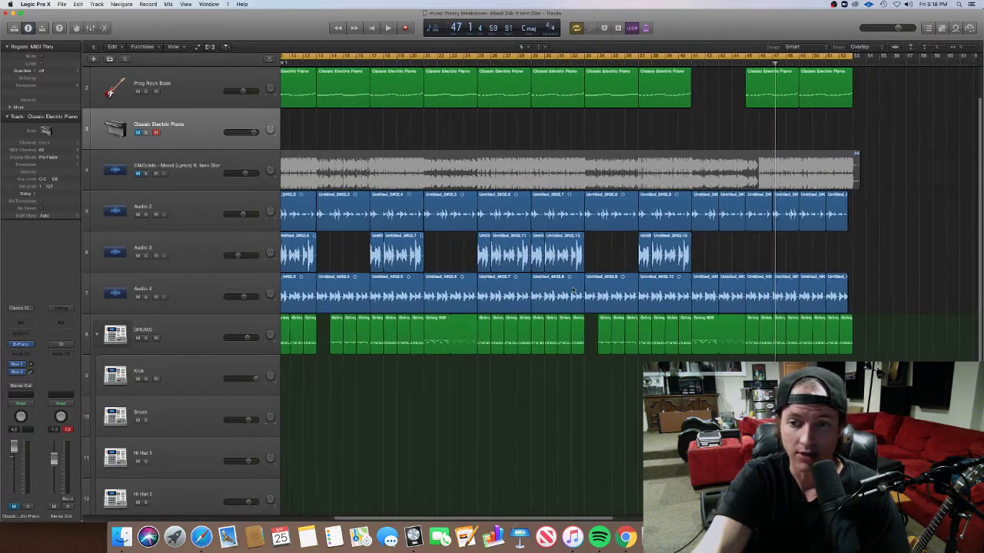
pyautogui.scroll(-2, 573, 289)
pyautogui.scroll(5, 572, 291)
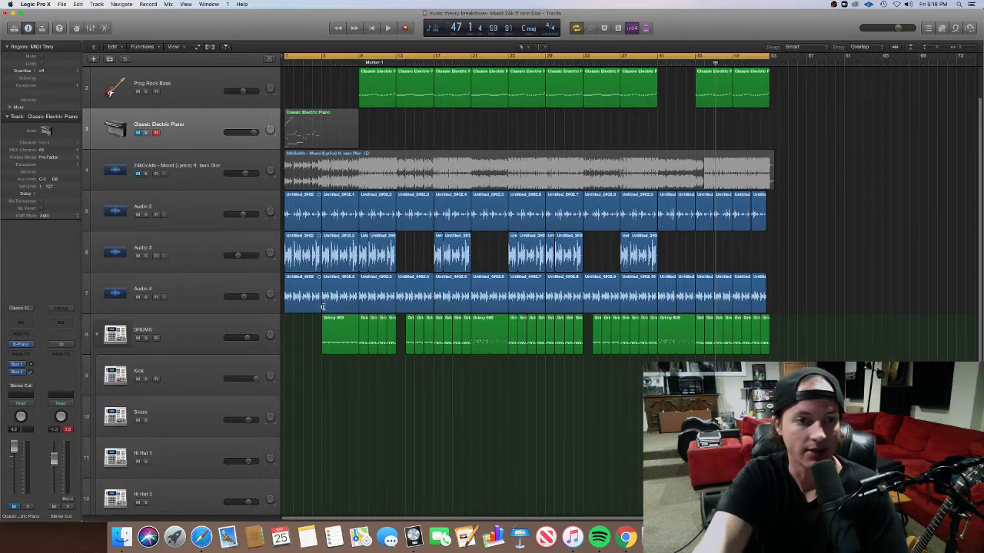
pyautogui.click(250, 328)
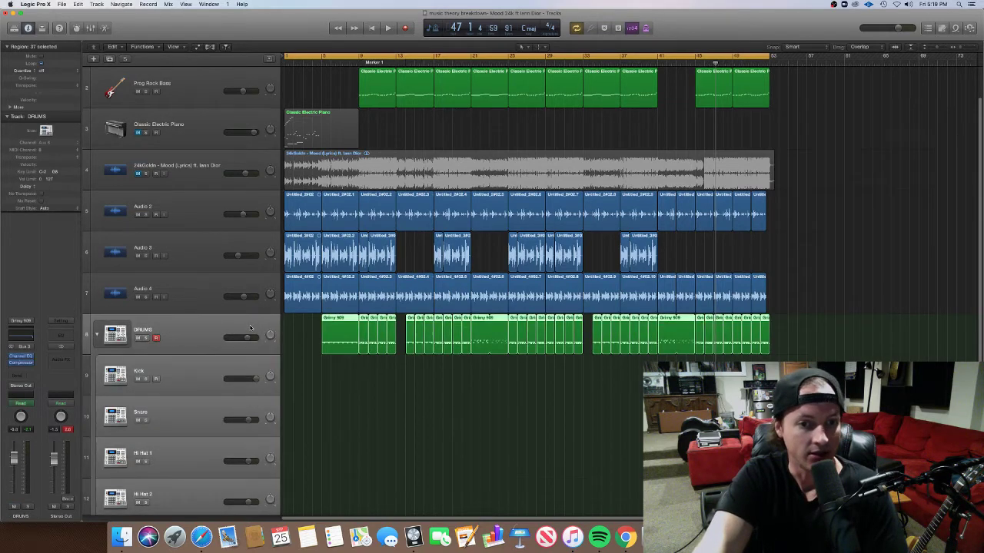
pyautogui.click(303, 332)
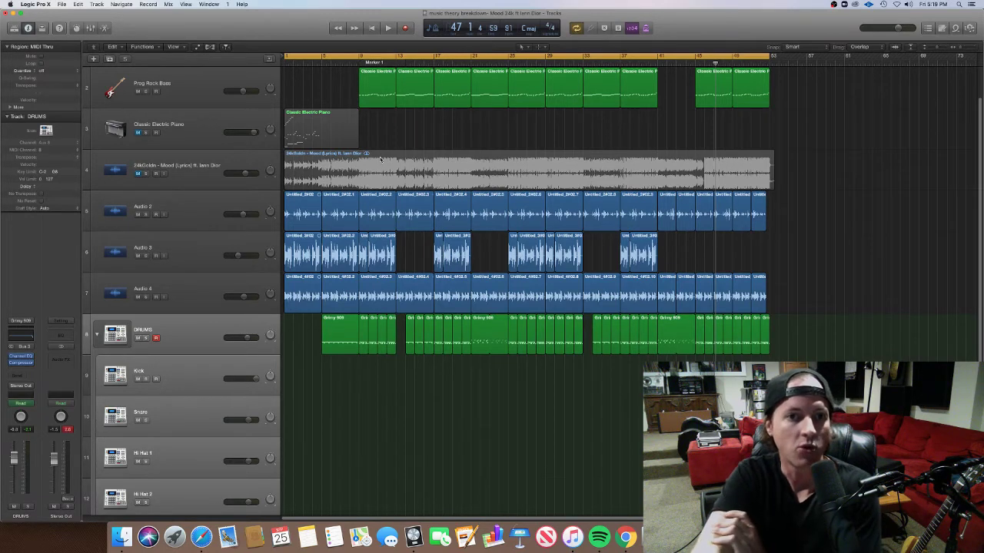
# Step: Open the Classic Electric Piano region in the Piano Roll and solo its track
pyautogui.doubleClick(311, 130)
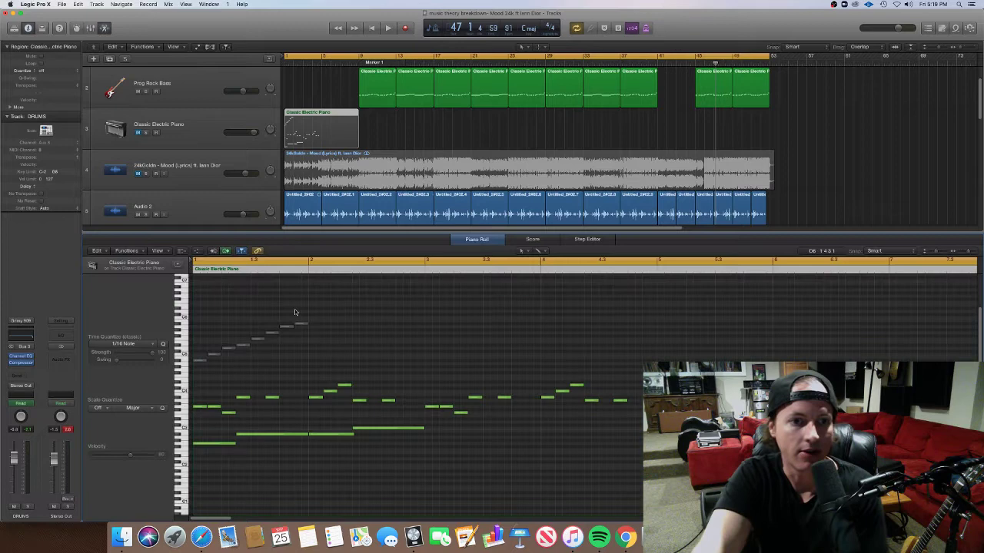
pyautogui.click(145, 133)
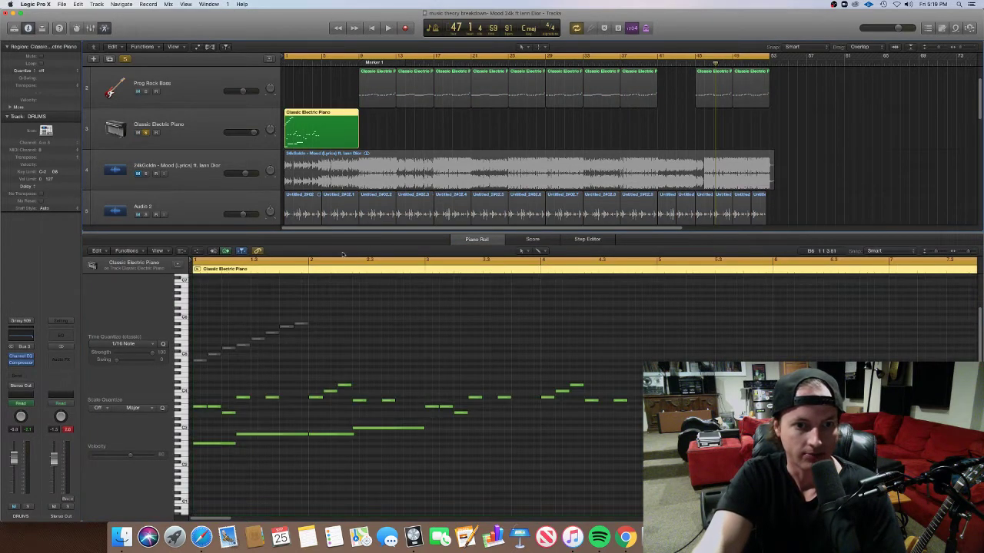
pyautogui.press('super+Left')
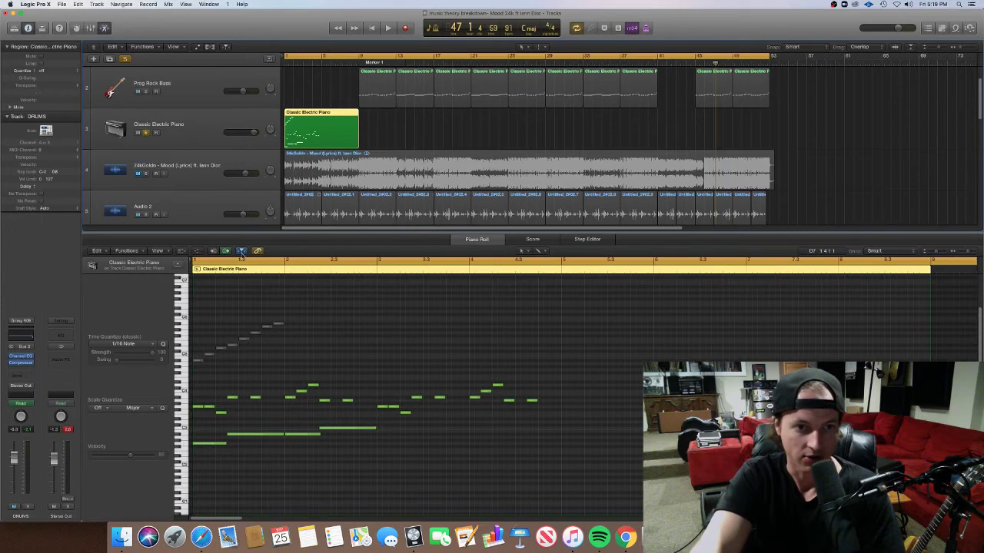
# Step: Set a cycle over bars 1–5 and select the four lowest piano notes
pyautogui.moveTo(193, 259); pyautogui.dragTo(538, 281)
pyautogui.press('super+Right')
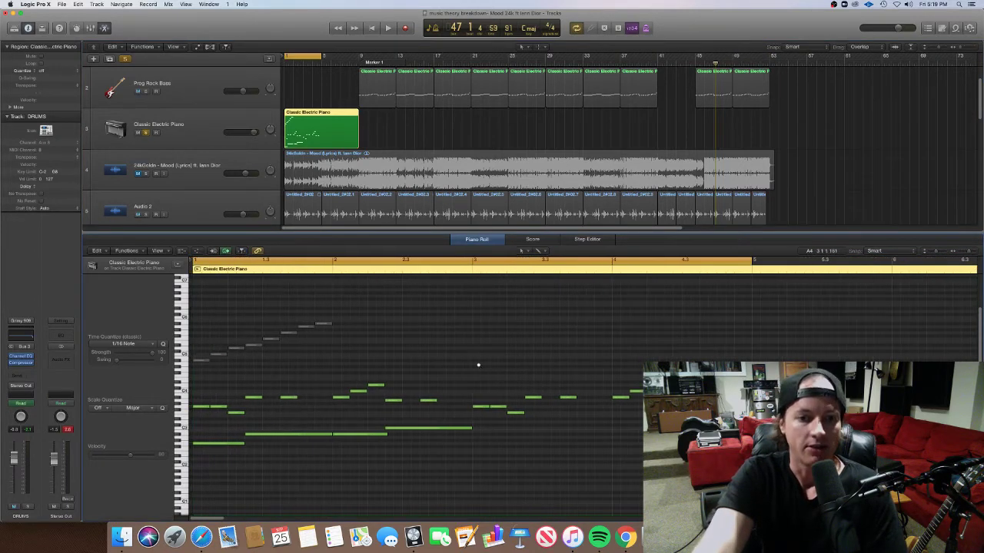
pyautogui.press('super+Left')
pyautogui.moveTo(417, 487); pyautogui.dragTo(432, 452)
pyautogui.click(210, 443)
pyautogui.press('super+Left')
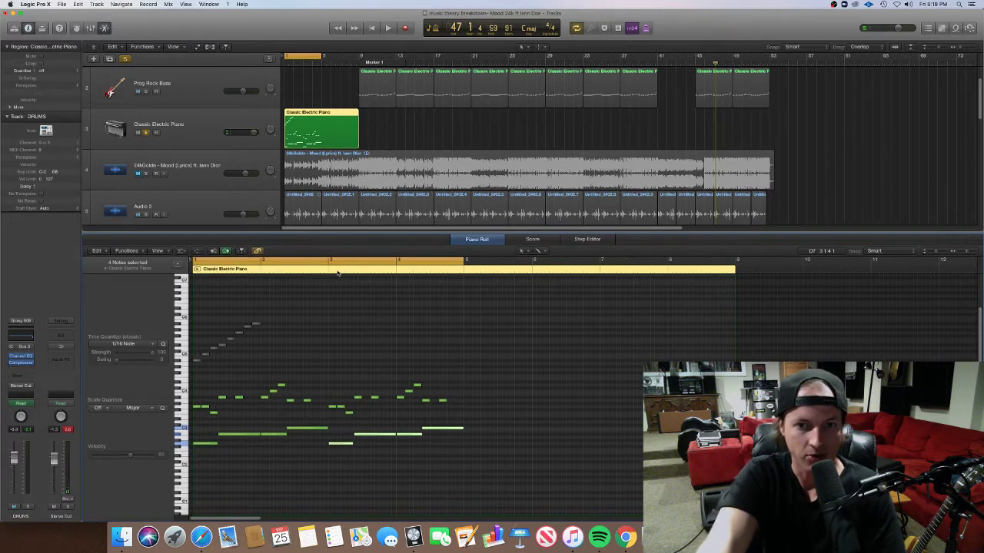
# Step: Play the looped piano part and hide the inspector to widen the editor
pyautogui.press('space')
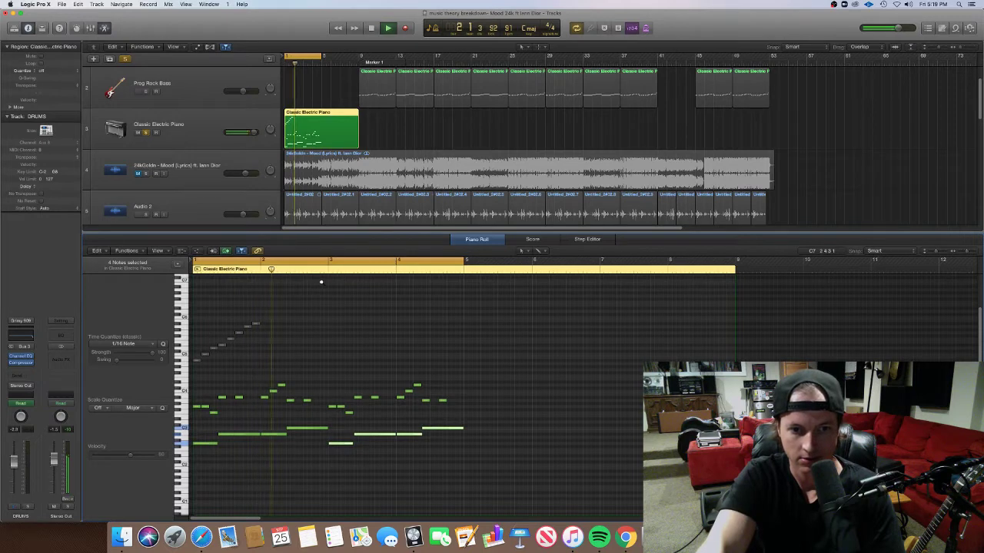
pyautogui.press('super+Right')
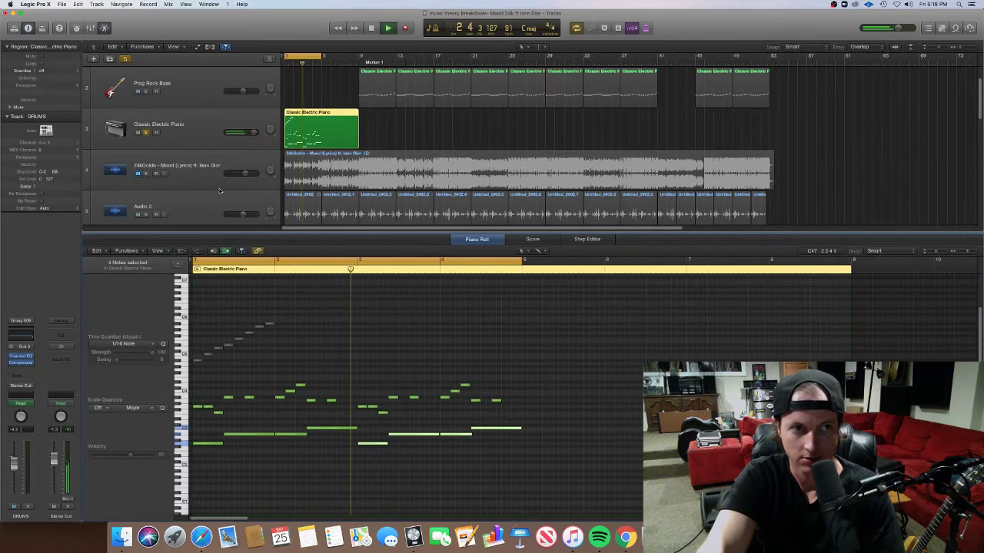
pyautogui.click(145, 133)
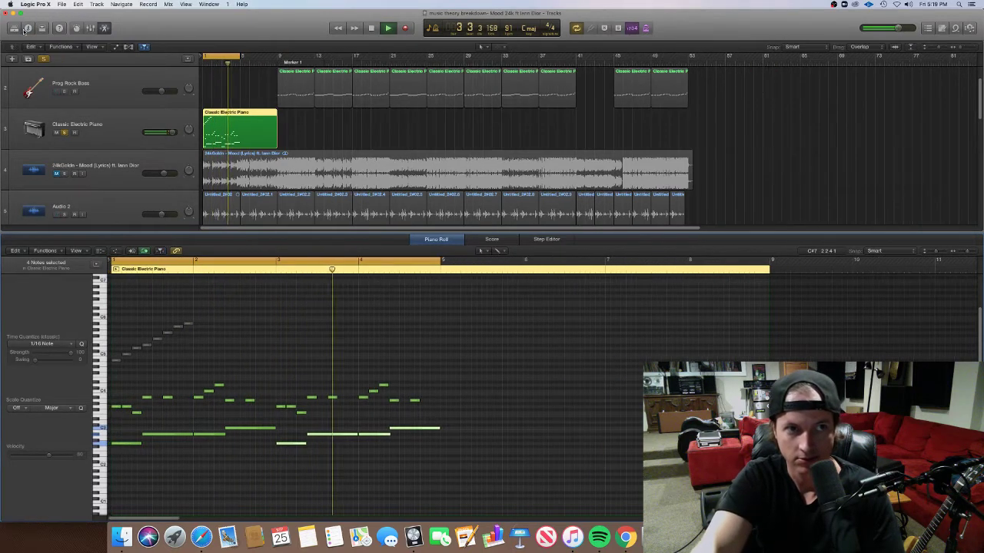
pyautogui.press('i')
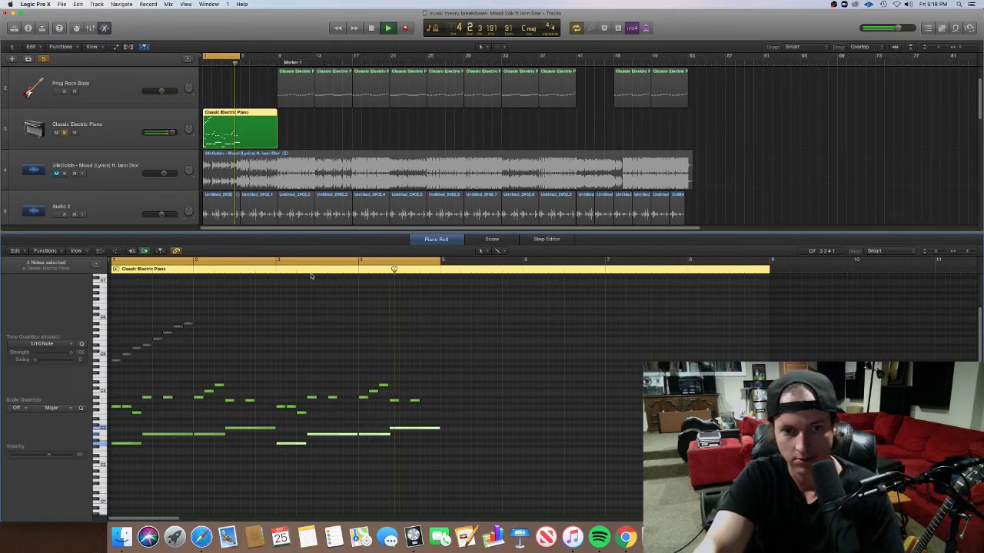
# Step: Stop playback, enlarge the editor, and move the eight rising notes down two semitones
pyautogui.moveTo(305, 244); pyautogui.dragTo(307, 186)
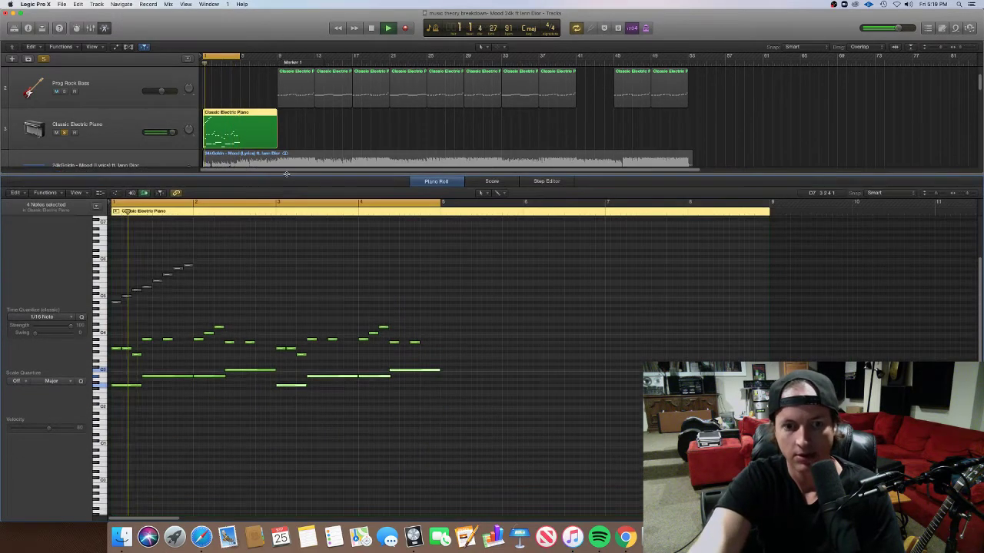
pyautogui.press('space')
pyautogui.click(311, 303)
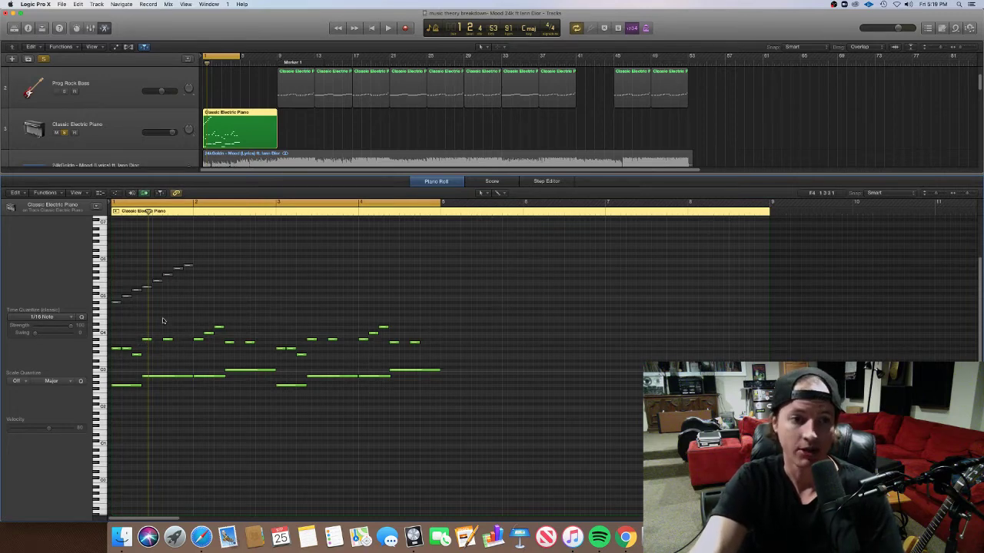
pyautogui.moveTo(203, 300); pyautogui.dragTo(95, 244)
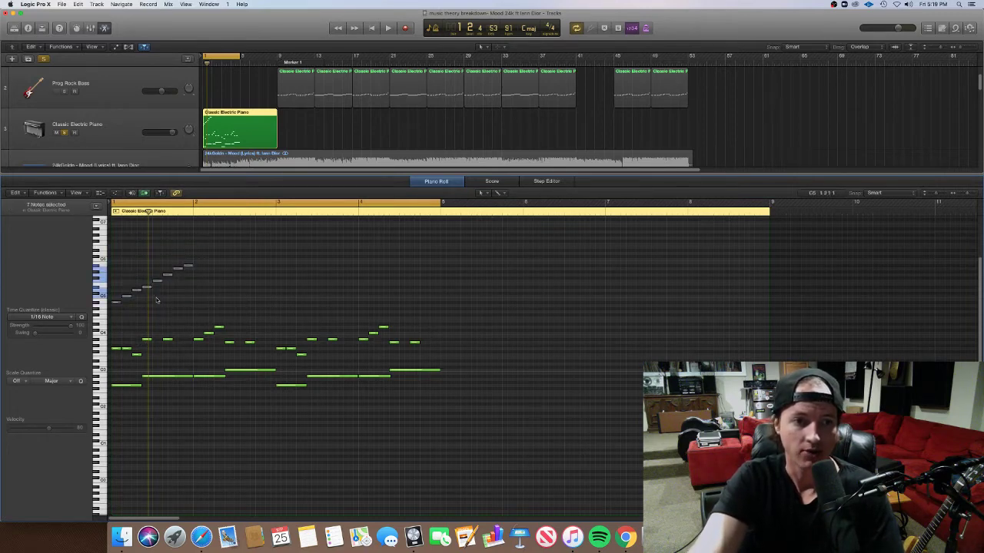
pyautogui.moveTo(225, 312); pyautogui.dragTo(107, 243)
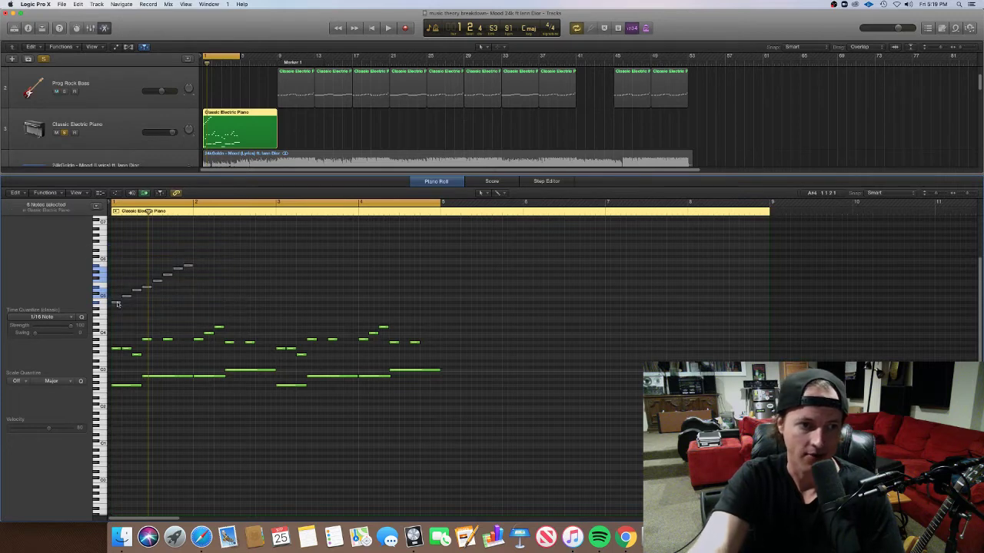
pyautogui.moveTo(117, 305); pyautogui.dragTo(117, 298)
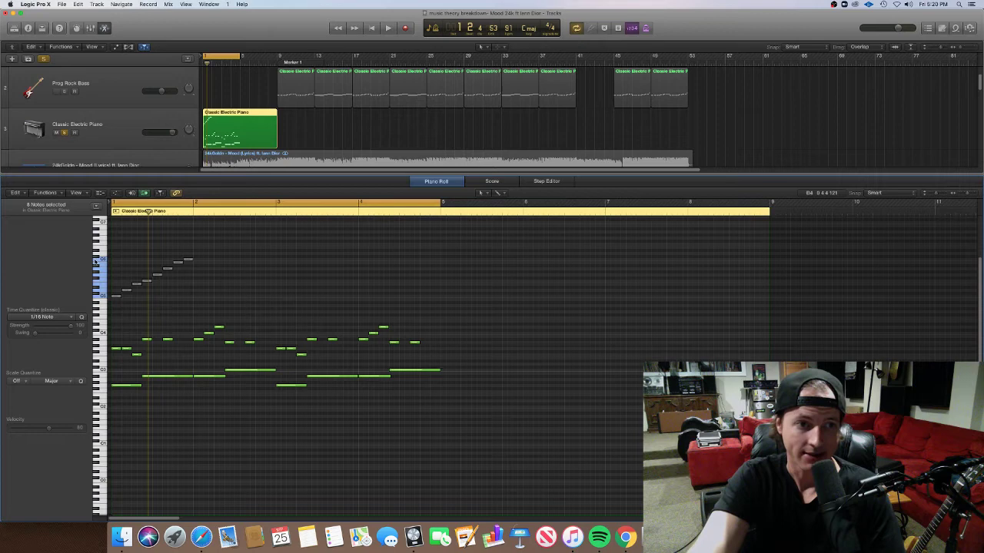
pyautogui.moveTo(117, 296); pyautogui.dragTo(116, 302)
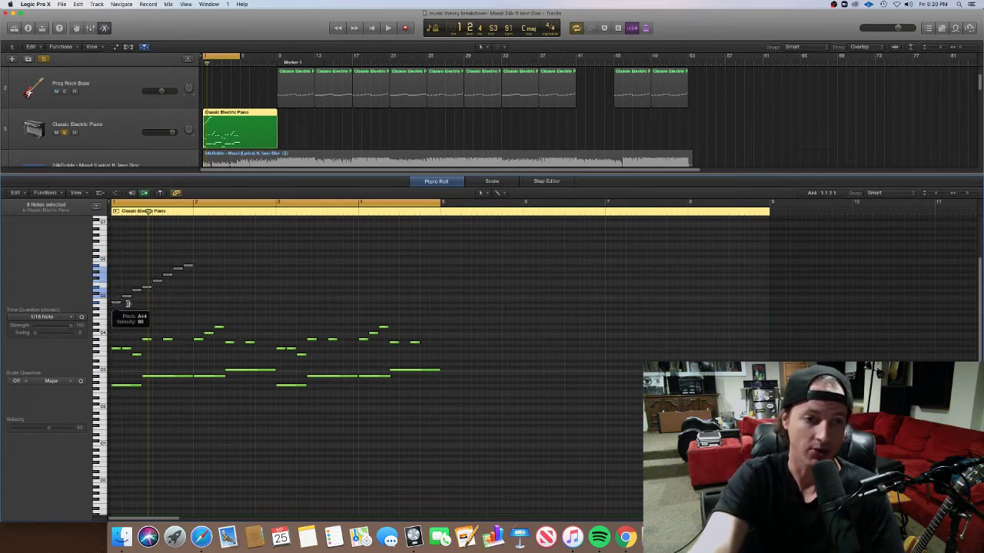
pyautogui.click(161, 305)
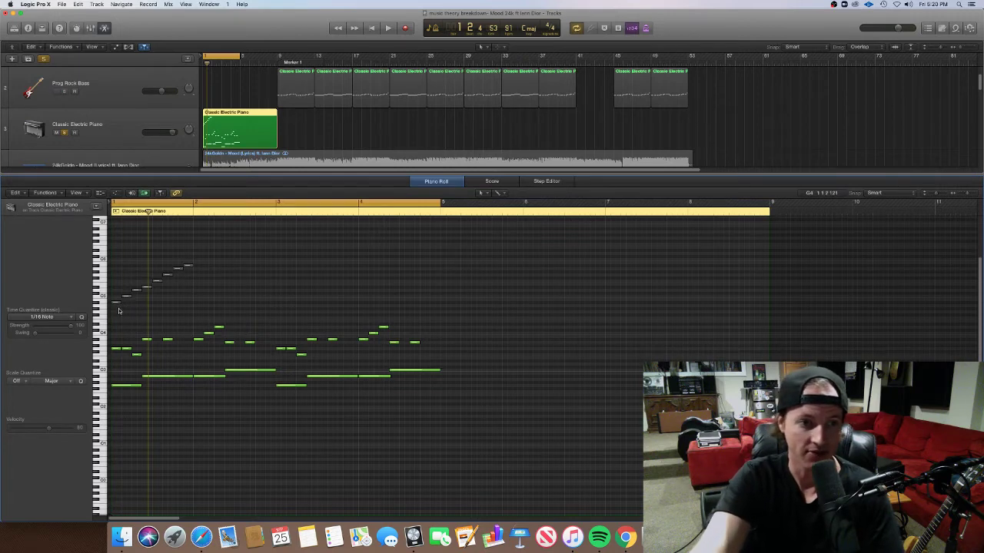
# Step: Inspect individual notes of the rising run, then clear the selection
pyautogui.click(120, 302)
pyautogui.click(144, 286)
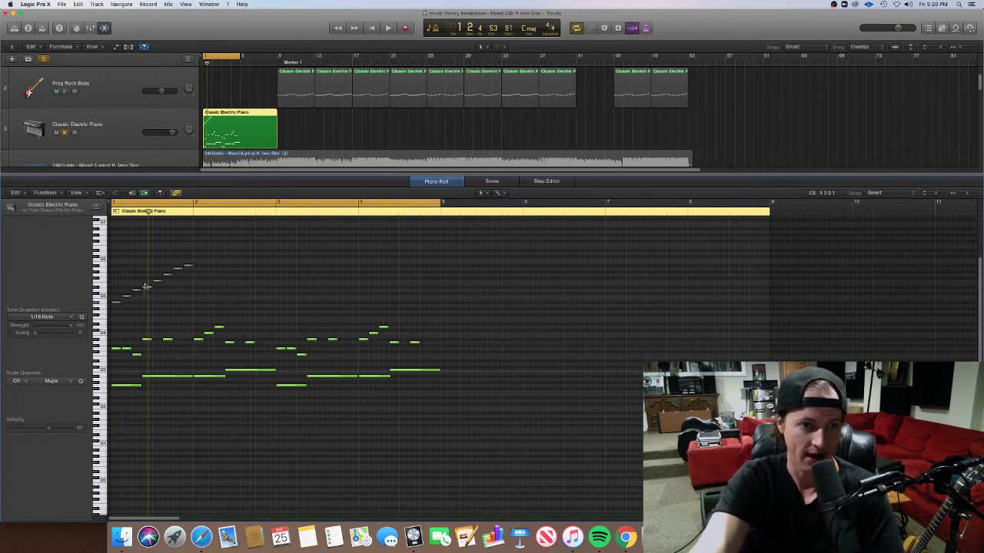
pyautogui.click(145, 287)
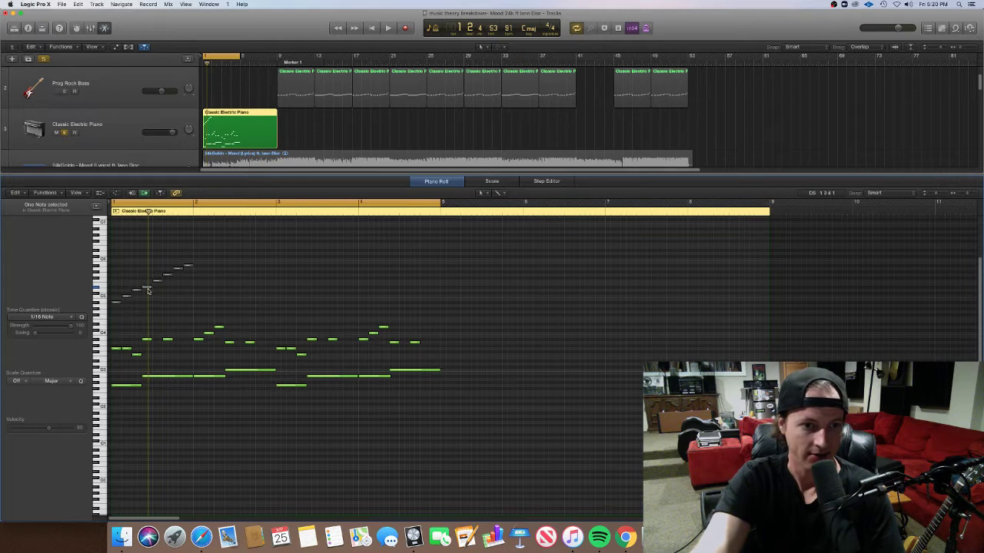
pyautogui.click(175, 308)
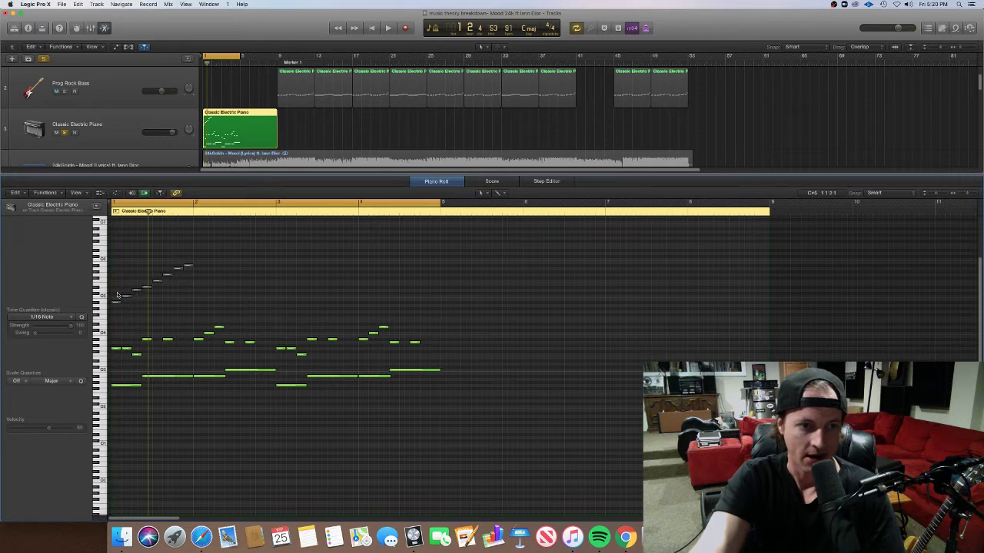
# Step: Audition the low F#3, A3 and A#3 notes individually and together
pyautogui.moveTo(113, 310); pyautogui.dragTo(186, 263)
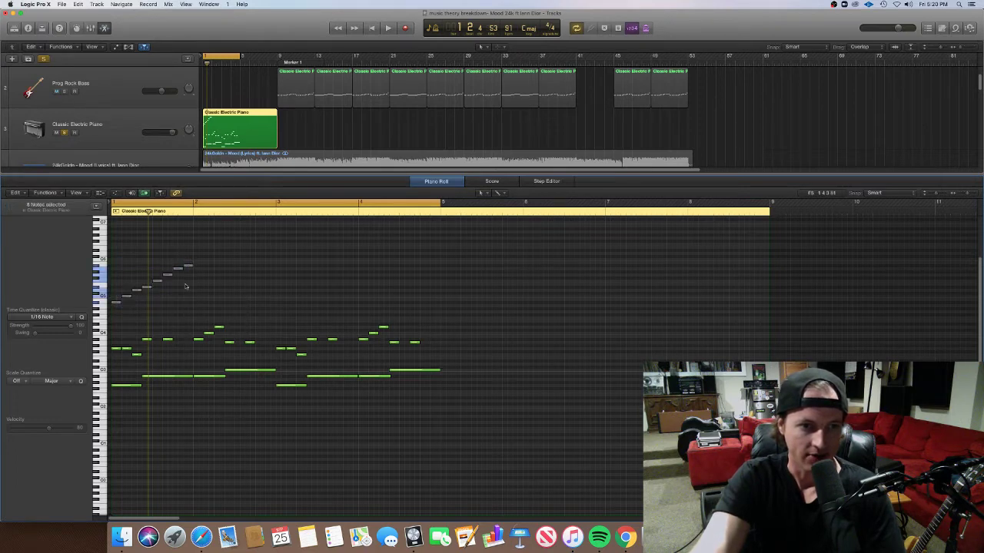
pyautogui.click(185, 286)
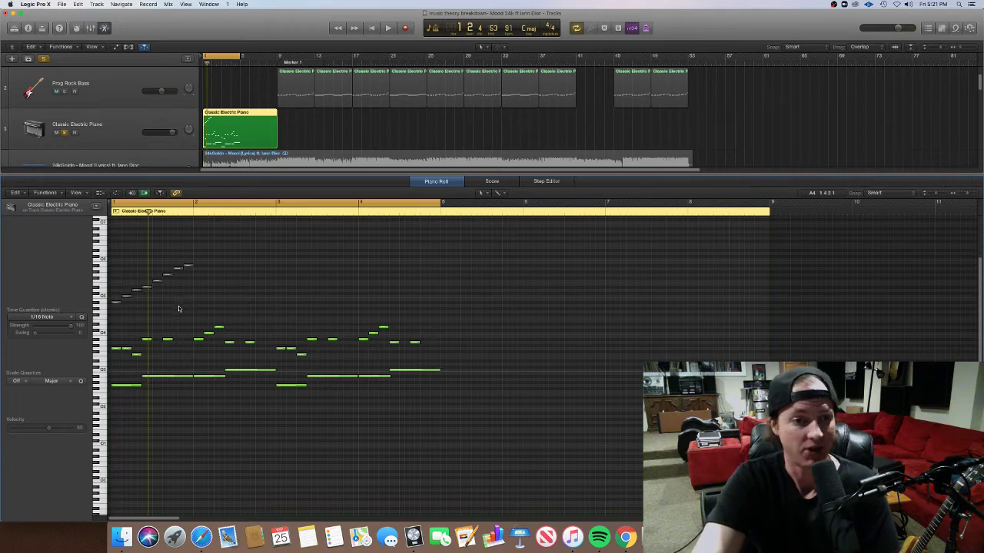
pyautogui.click(126, 350)
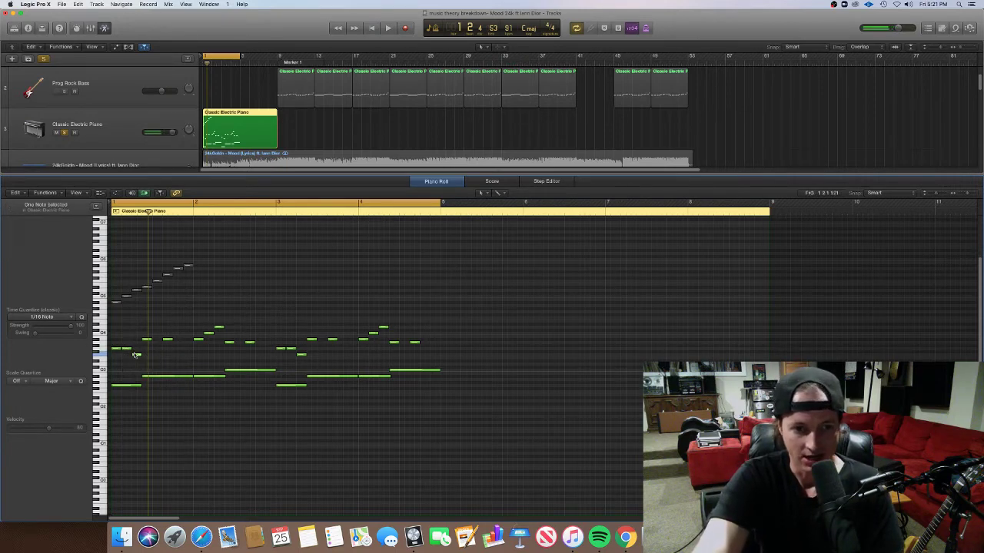
pyautogui.click(146, 339)
pyautogui.click(168, 341)
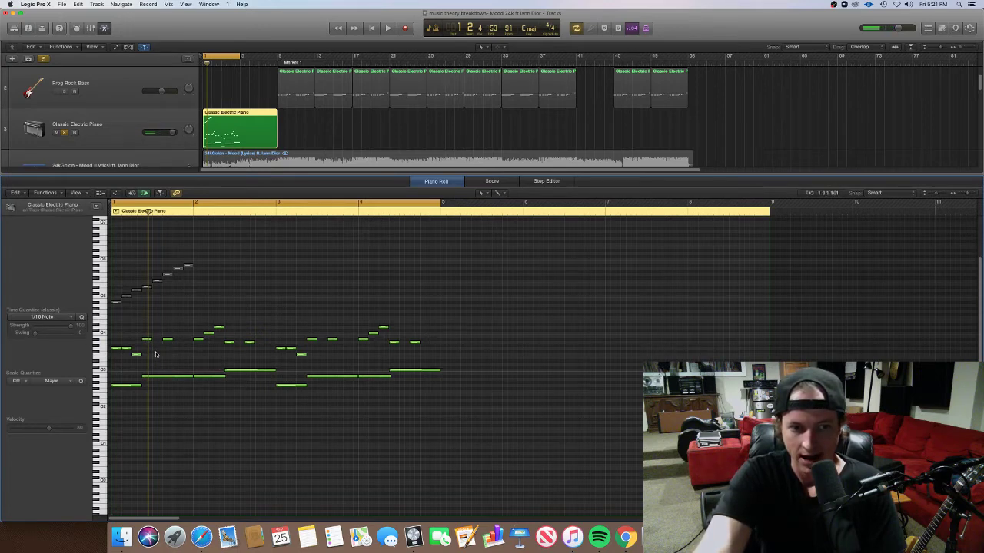
pyautogui.moveTo(144, 351); pyautogui.dragTo(170, 338)
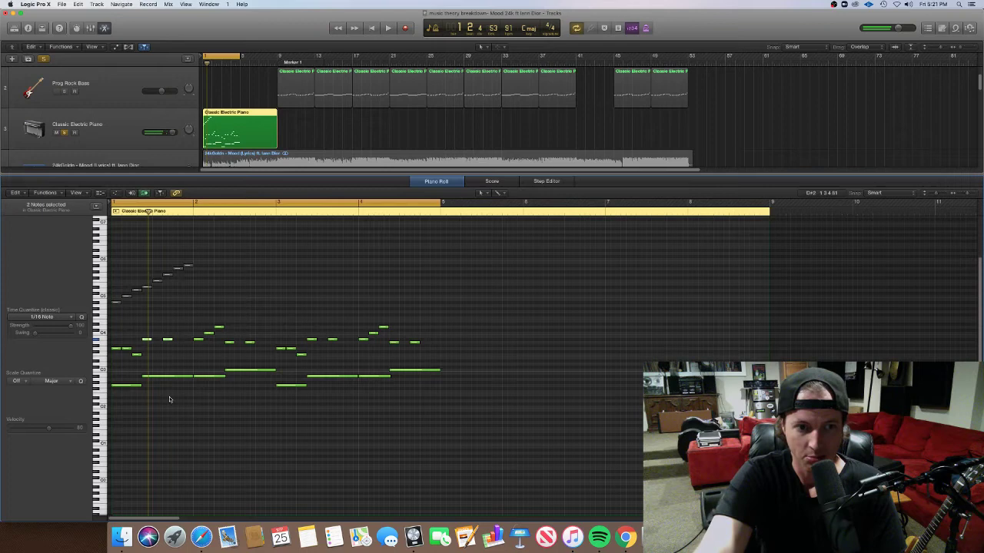
pyautogui.moveTo(177, 405); pyautogui.dragTo(144, 331)
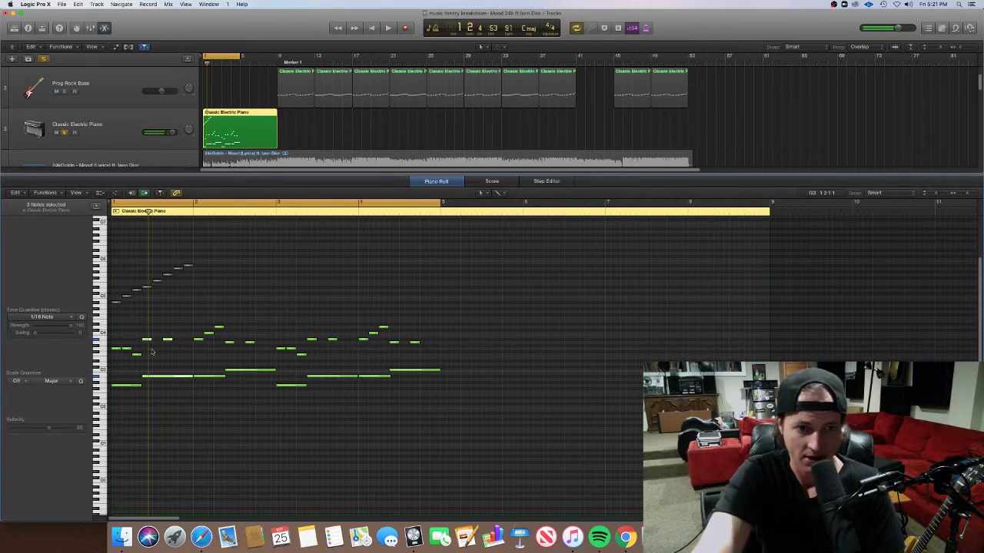
pyautogui.click(147, 340)
pyautogui.keyDown('shift'); pyautogui.click(167, 340); pyautogui.keyUp('shift')
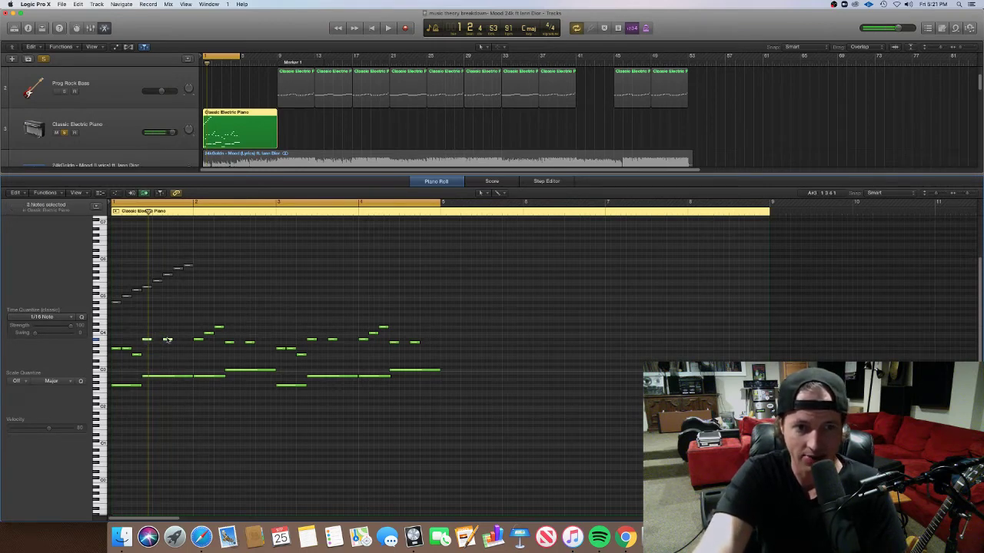
pyautogui.click(139, 357)
# Step: Audition the short melody notes one by one, up to the A3 in bar 2
pyautogui.moveTo(130, 353); pyautogui.dragTo(146, 367)
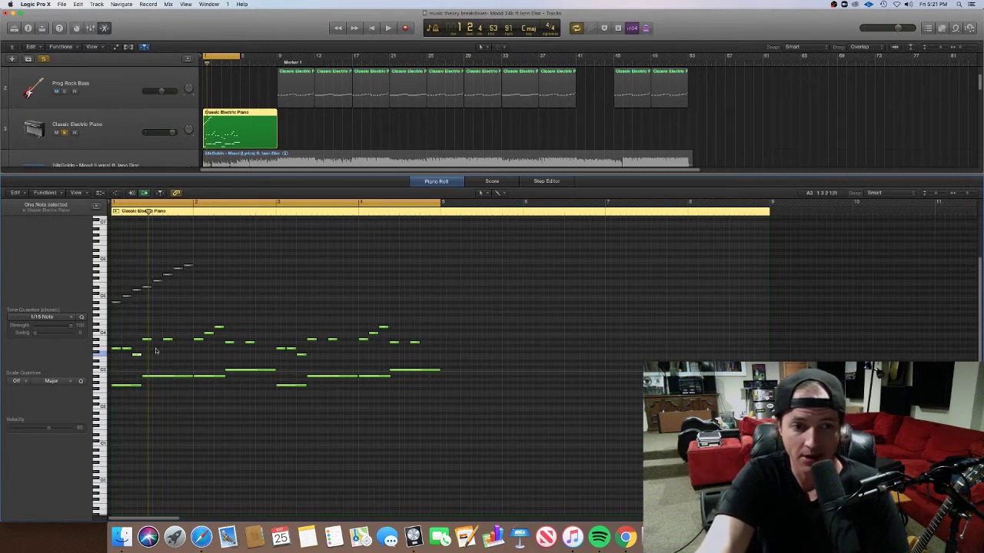
pyautogui.click(202, 342)
pyautogui.moveTo(201, 342); pyautogui.dragTo(221, 326)
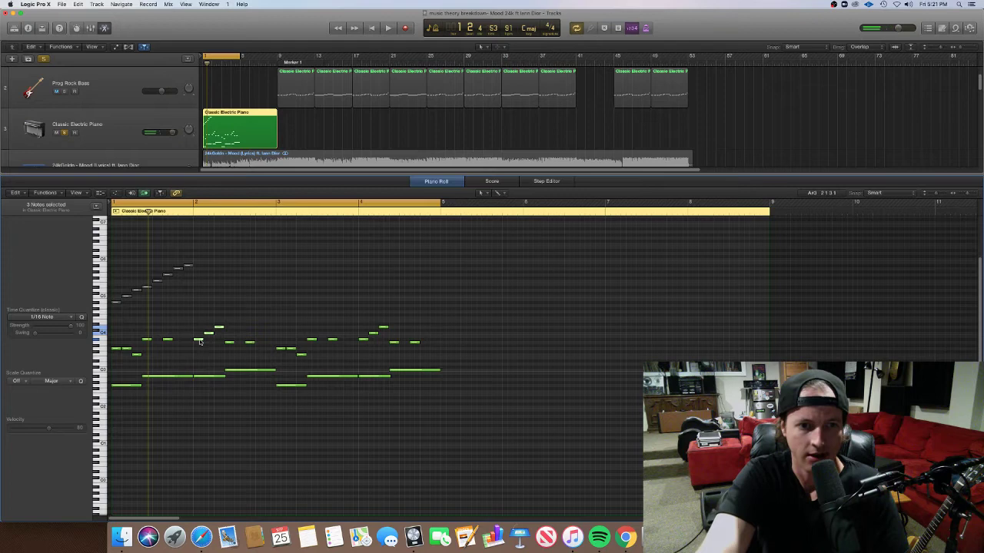
pyautogui.click(199, 339)
pyautogui.click(208, 333)
pyautogui.click(219, 327)
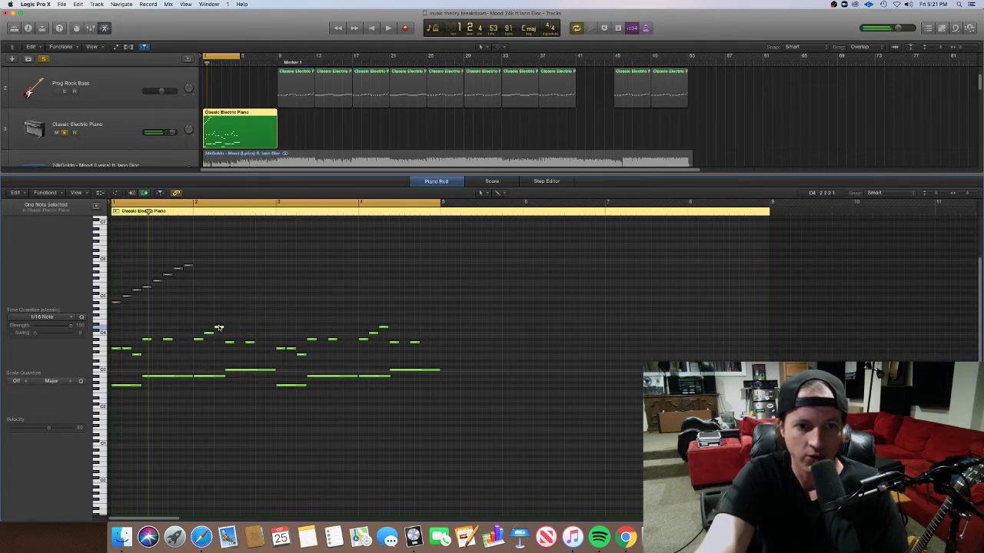
pyautogui.click(229, 343)
pyautogui.click(248, 344)
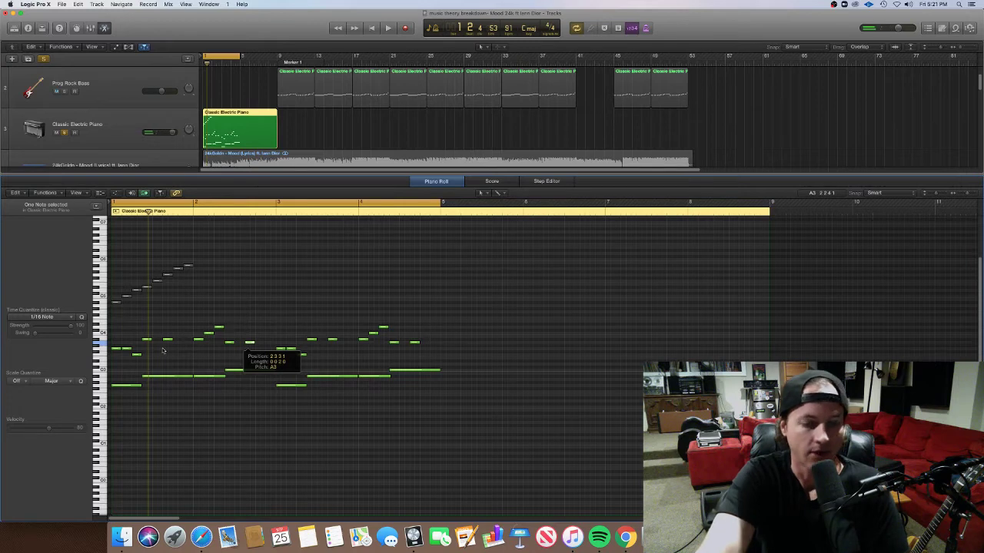
# Step: Hear the rising run from its first low note to the top A5, then play the riff
pyautogui.click(123, 300)
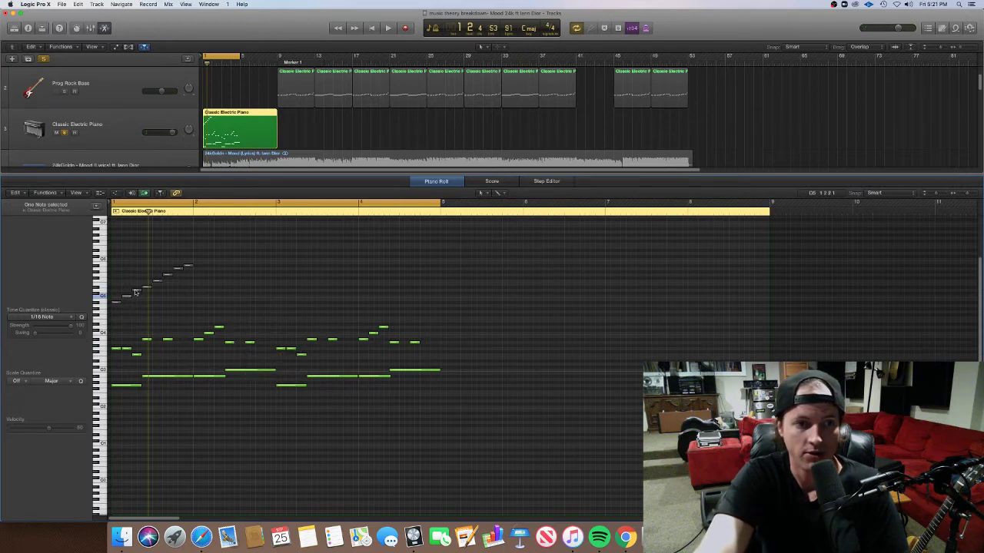
pyautogui.click(137, 291)
pyautogui.click(179, 269)
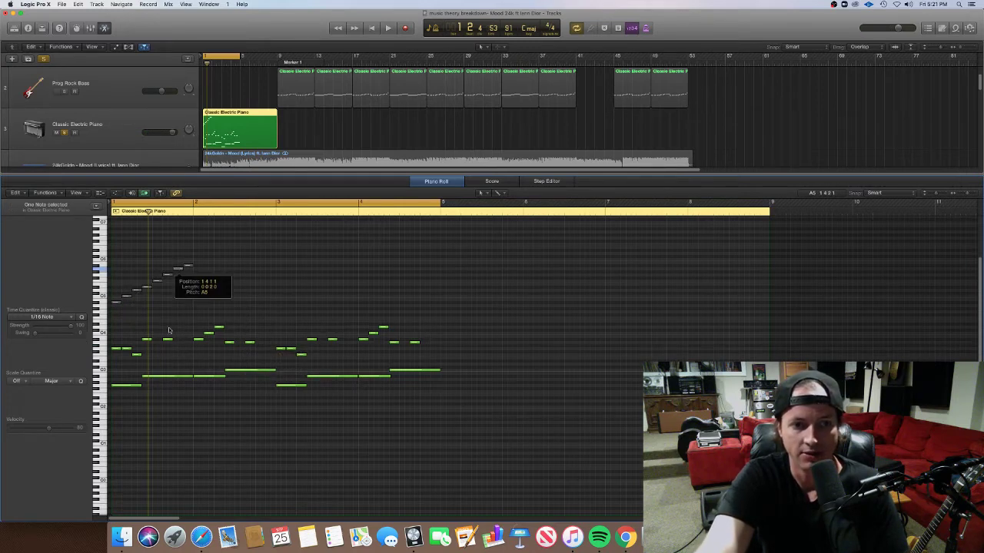
pyautogui.click(248, 343)
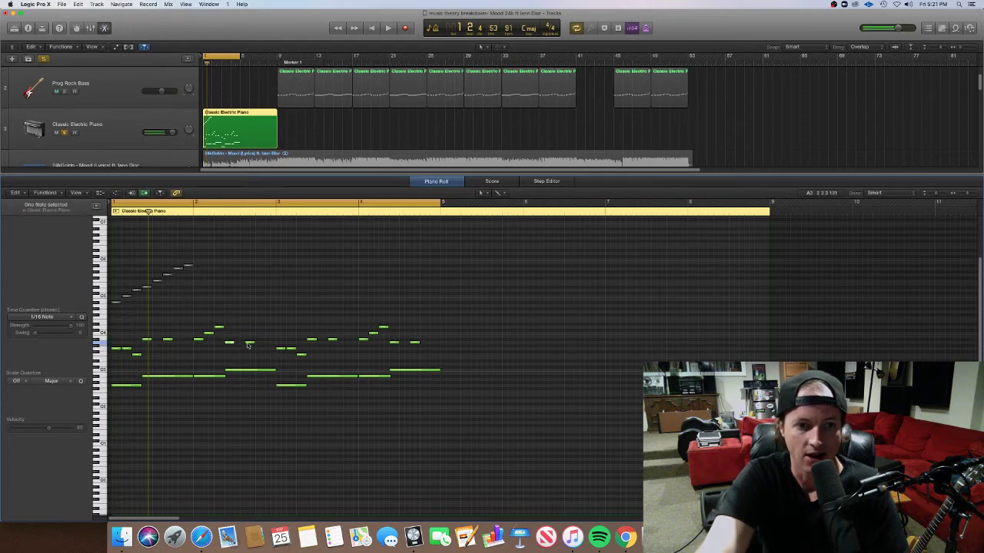
pyautogui.click(255, 357)
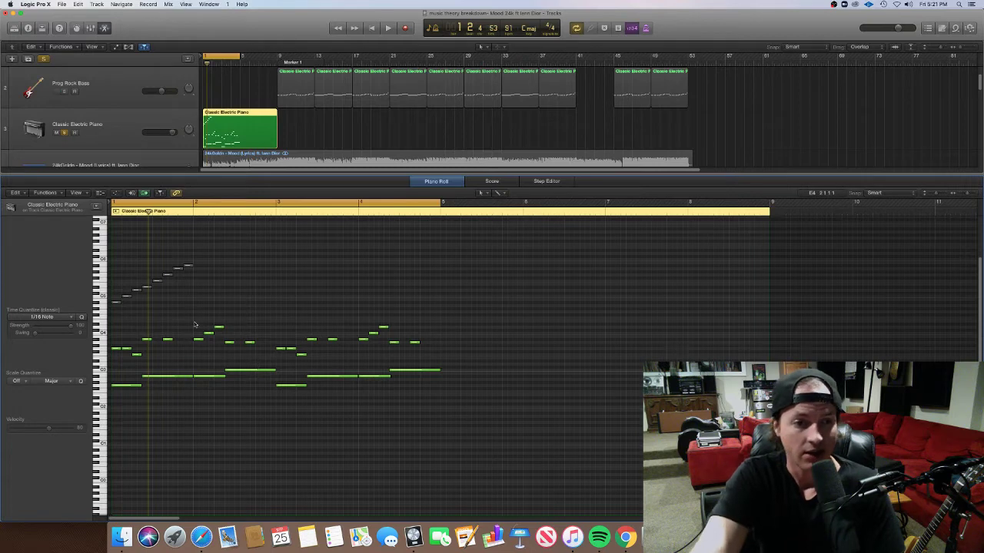
pyautogui.press('space')
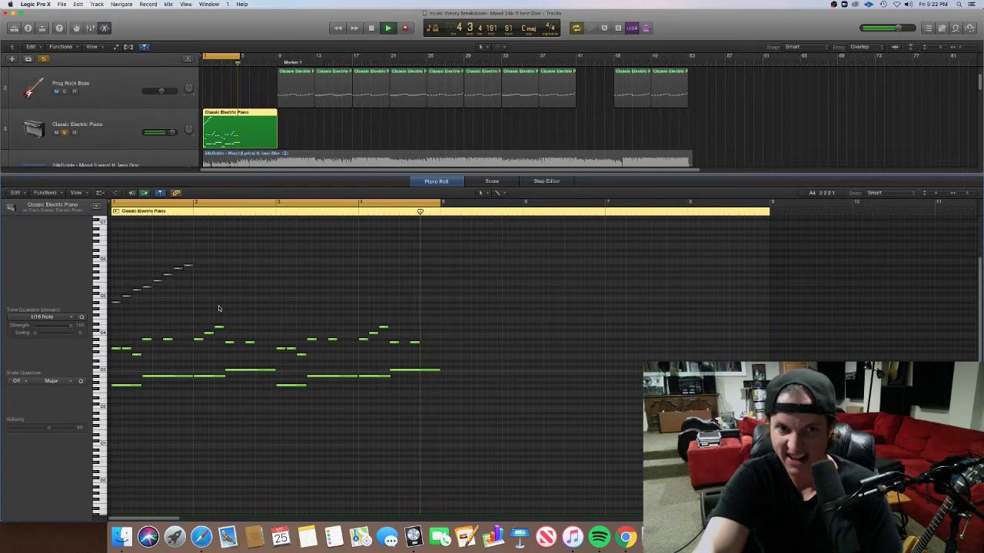
# Step: Trim the piano region to end at bar 5, unsolo and mute its track, and loop bars 5–13
pyautogui.moveTo(276, 144); pyautogui.dragTo(240, 147)
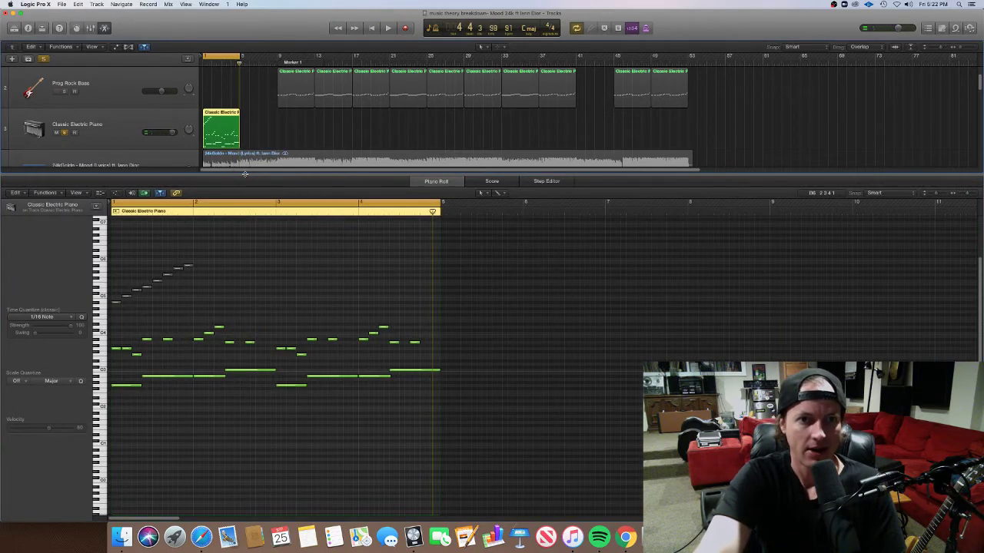
pyautogui.press('e')
pyautogui.click(63, 133)
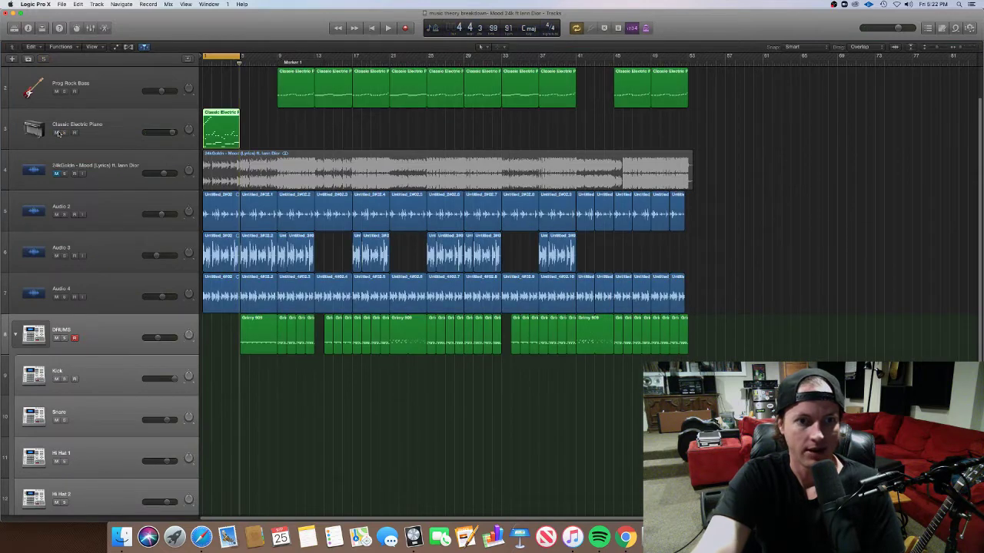
pyautogui.click(57, 133)
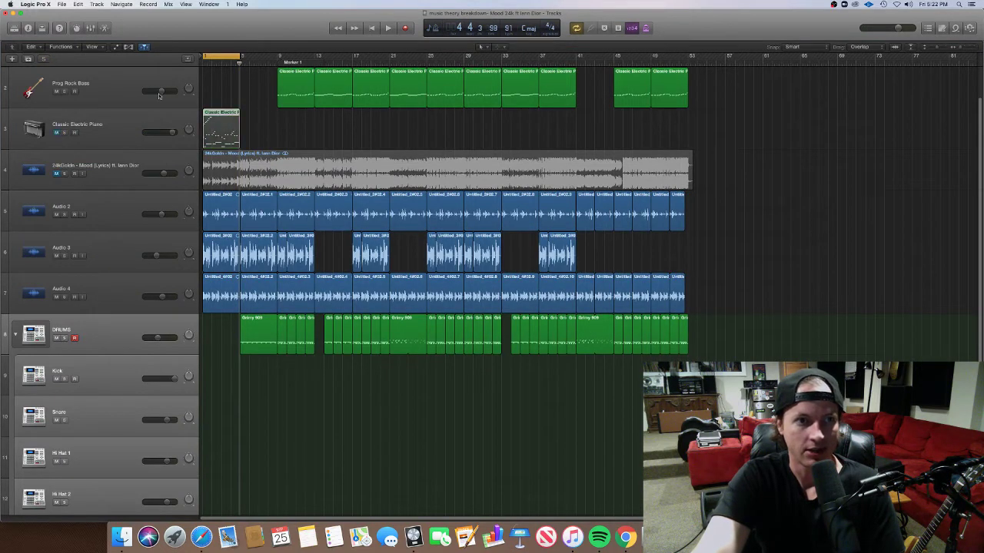
pyautogui.moveTo(213, 56); pyautogui.dragTo(313, 56)
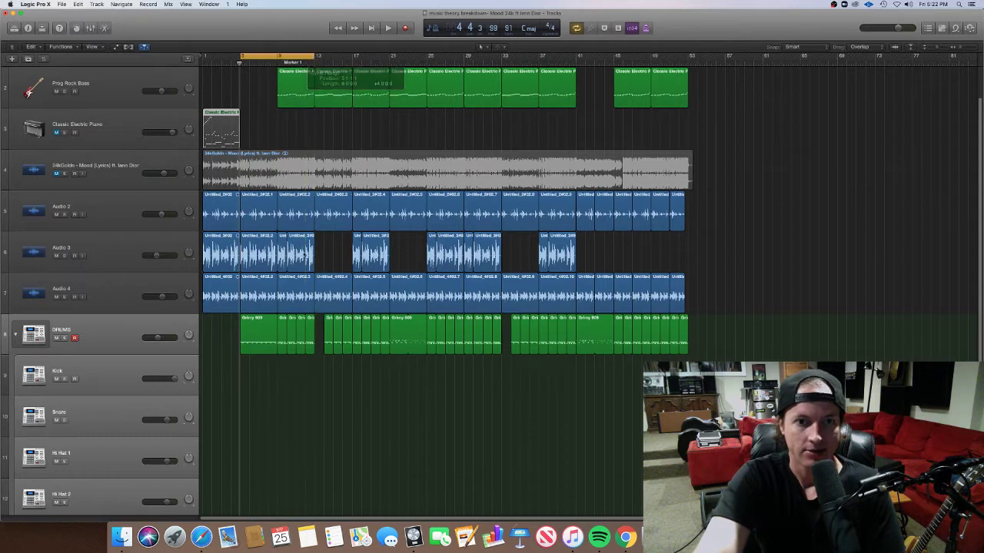
# Step: Open the first Grimy 909 region, select its row of drum notes, and close the editor
pyautogui.click(260, 350)
pyautogui.doubleClick(260, 351)
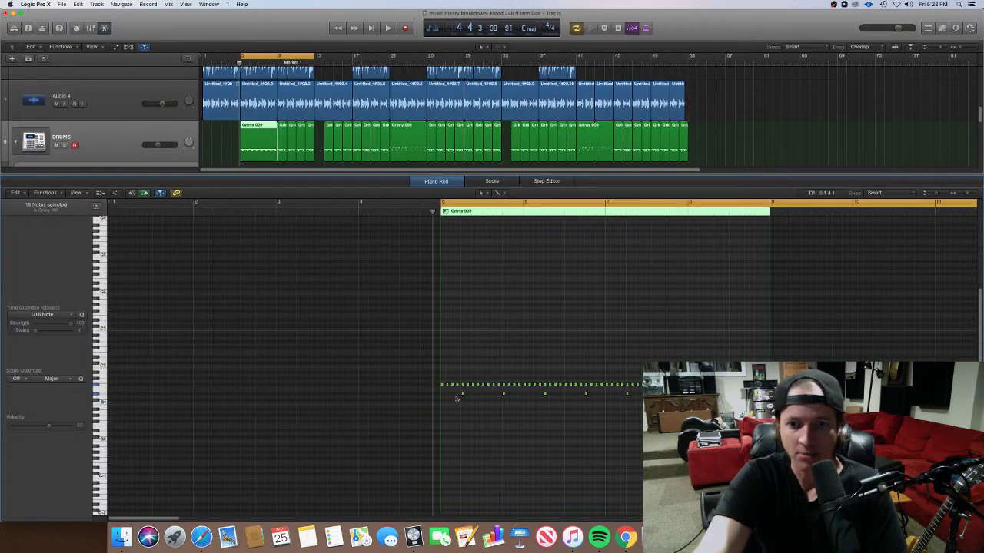
pyautogui.moveTo(453, 408); pyautogui.dragTo(431, 393)
pyautogui.moveTo(395, 358); pyautogui.dragTo(795, 389)
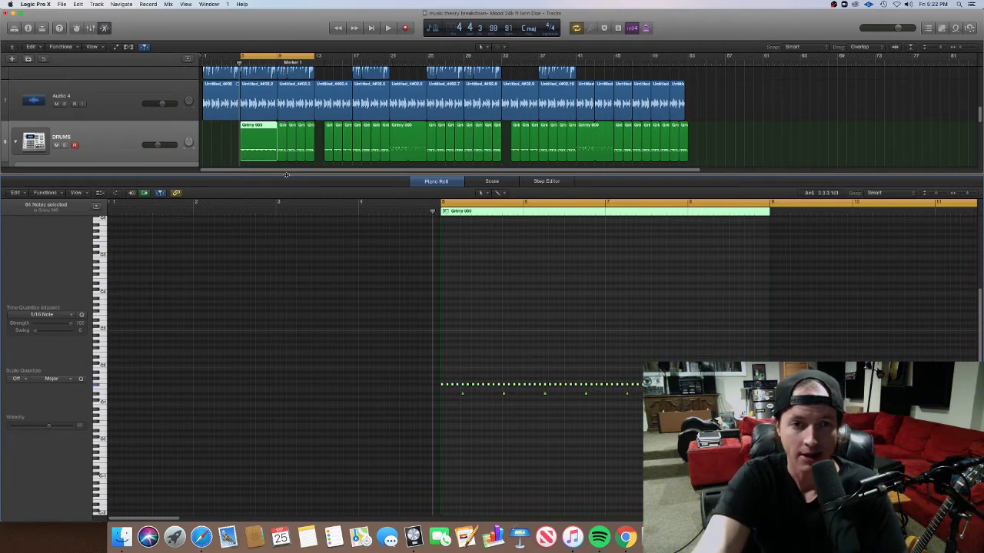
pyautogui.press('e')
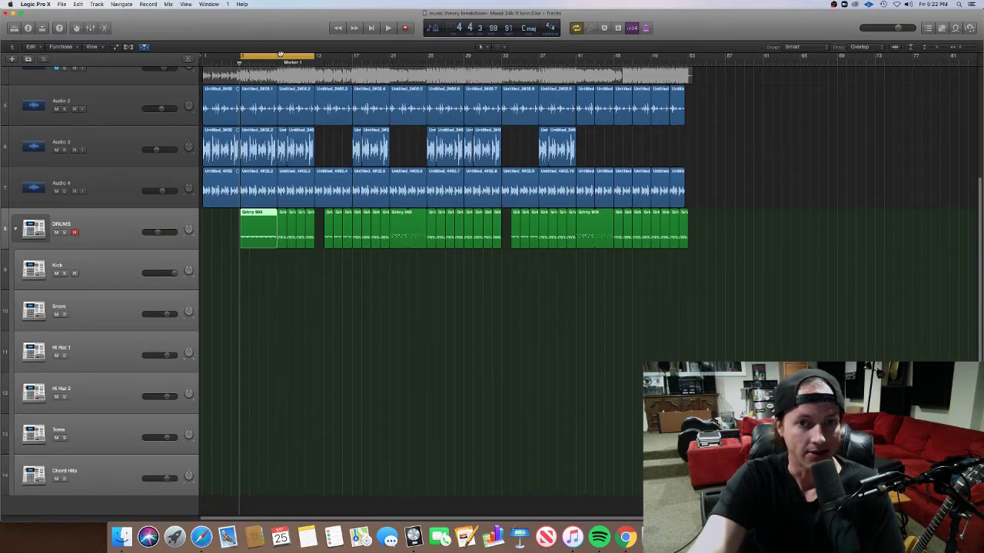
# Step: Reopen the Grimy 909 notes, play the pattern, and marquee-select the DRUMS regions
pyautogui.doubleClick(262, 226)
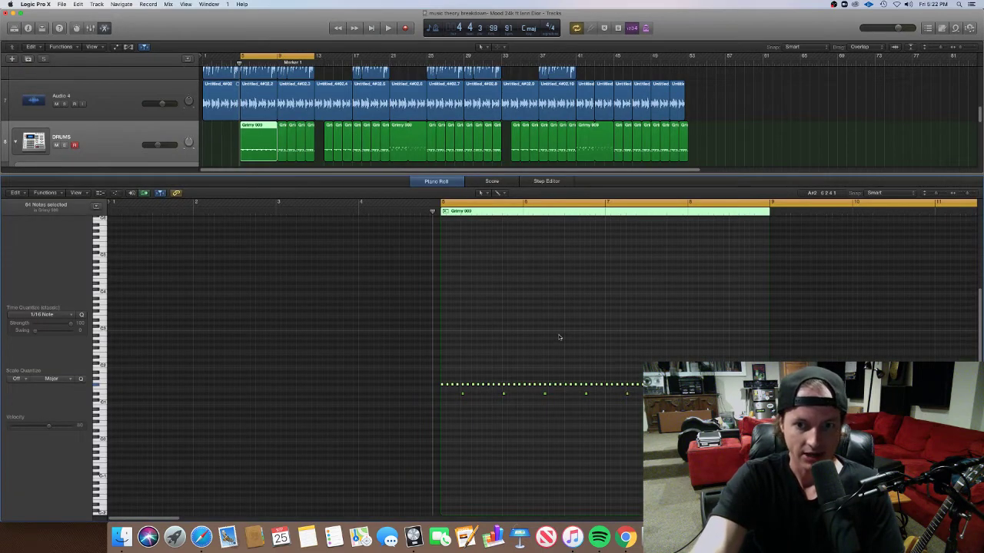
pyautogui.press('space')
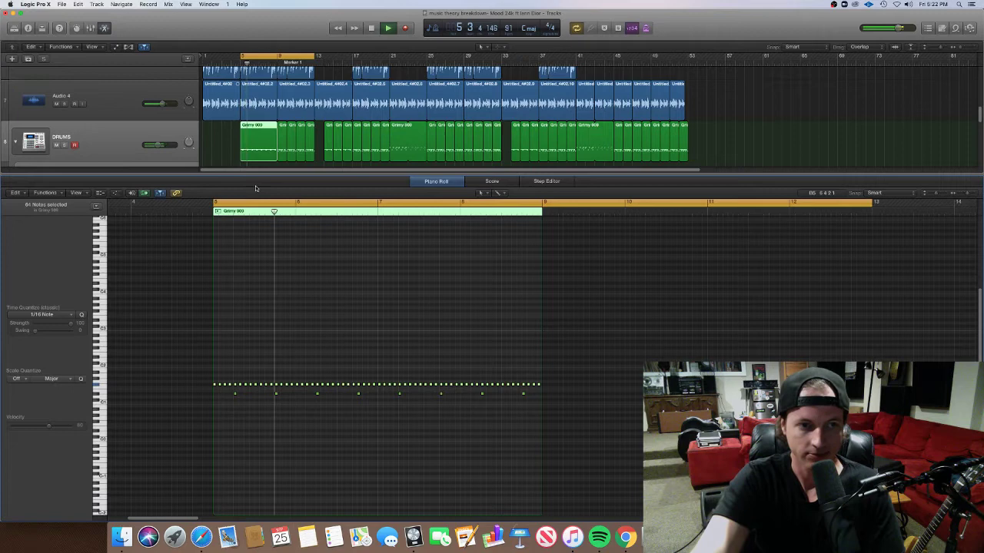
pyautogui.click(279, 157)
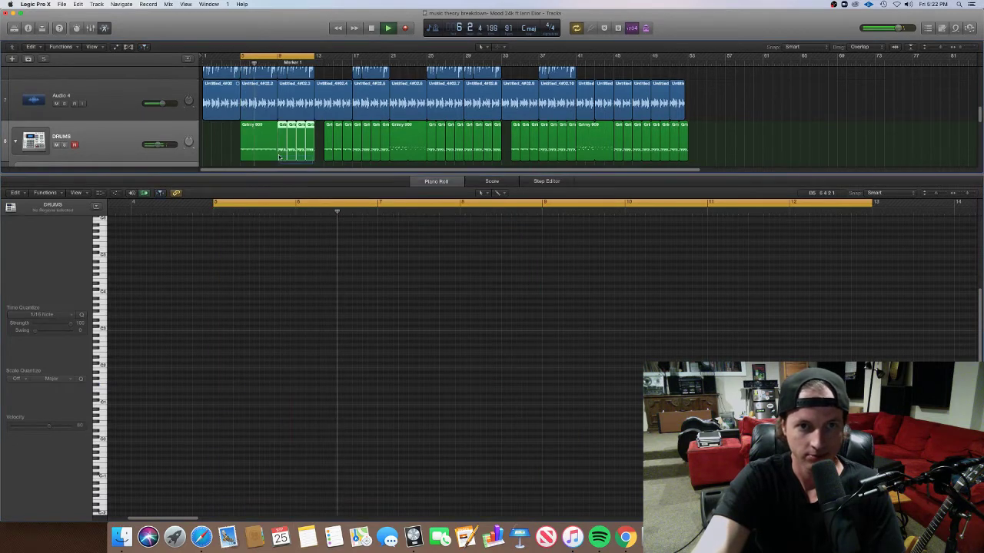
pyautogui.moveTo(279, 157); pyautogui.dragTo(280, 159)
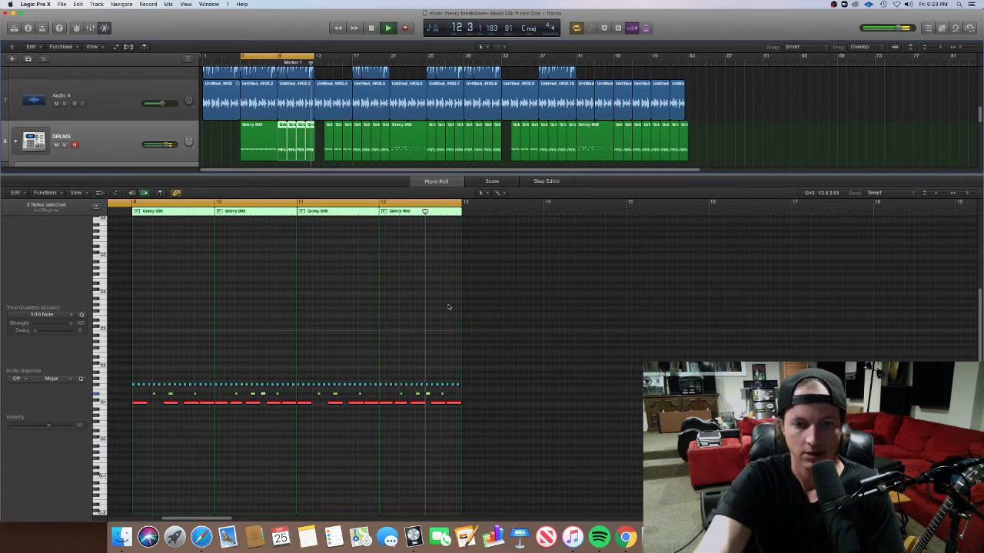
# Step: Stop playback and audition the first two red C1 drum notes
pyautogui.press('space')
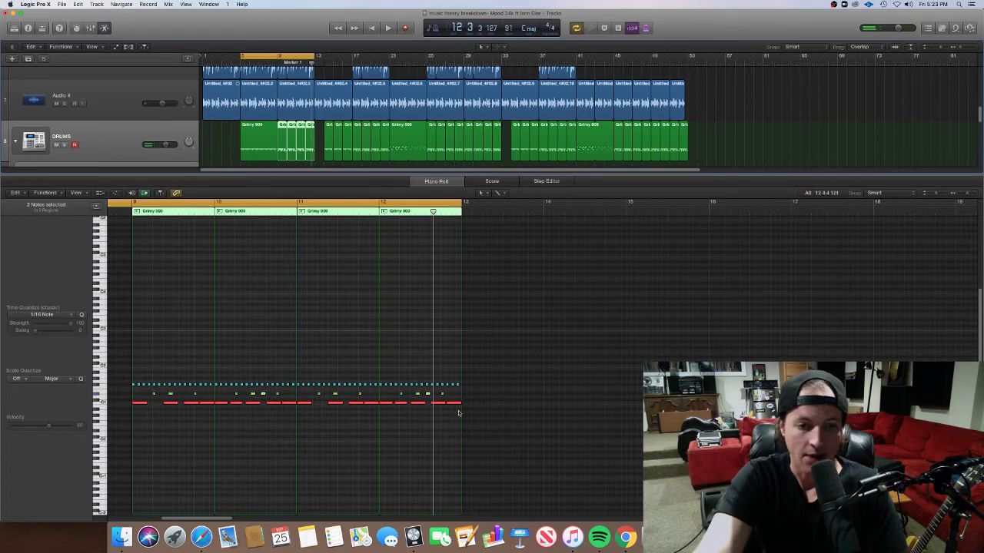
pyautogui.scroll(5, 455, 408)
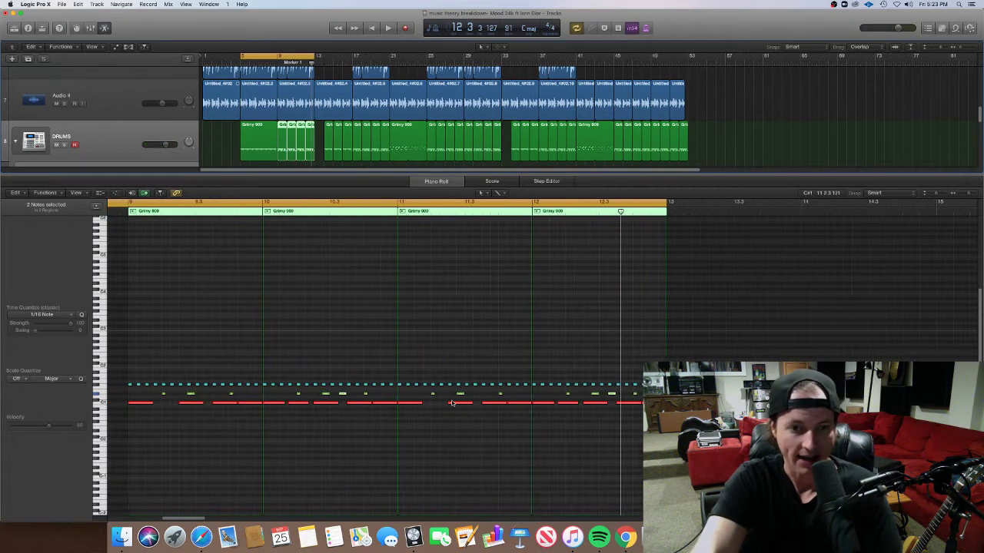
pyautogui.scroll(-3, 452, 403)
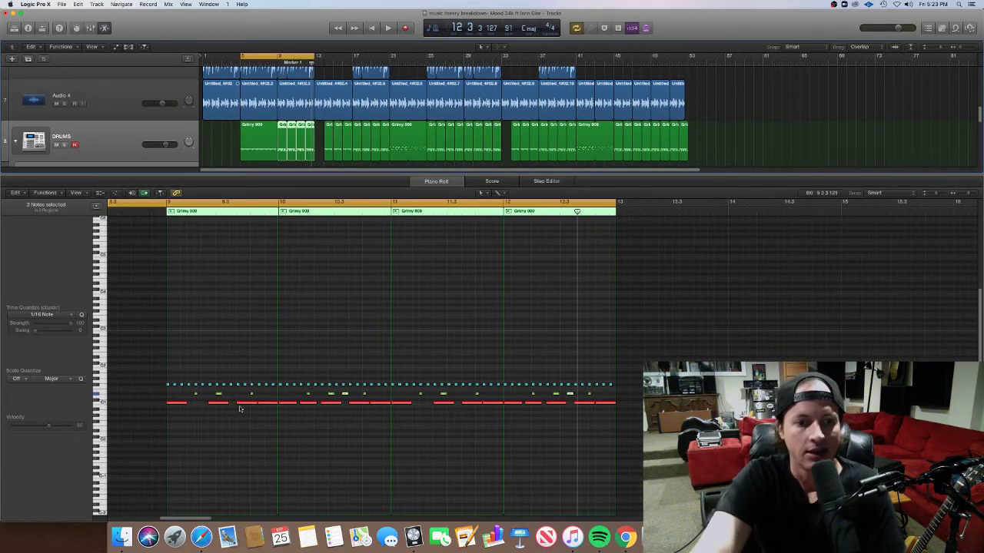
pyautogui.click(179, 422)
pyautogui.click(177, 403)
pyautogui.click(216, 403)
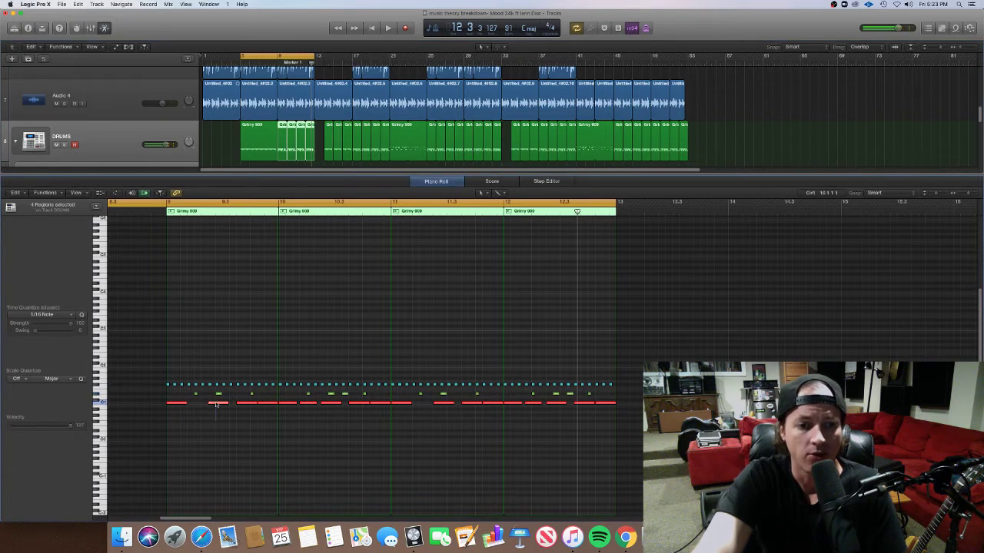
pyautogui.click(290, 423)
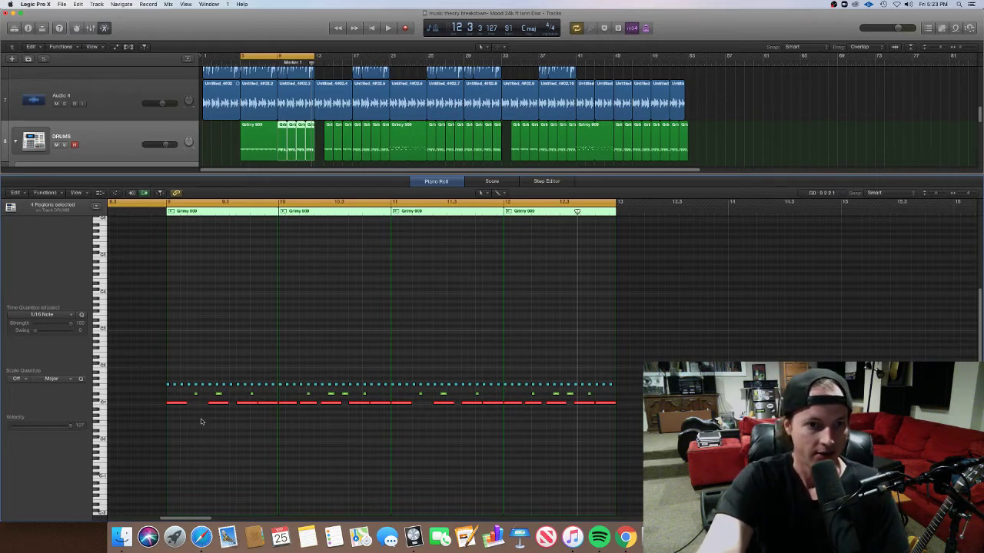
# Step: Lengthen the first two C1 notes and check their pitch and velocity
pyautogui.click(178, 404)
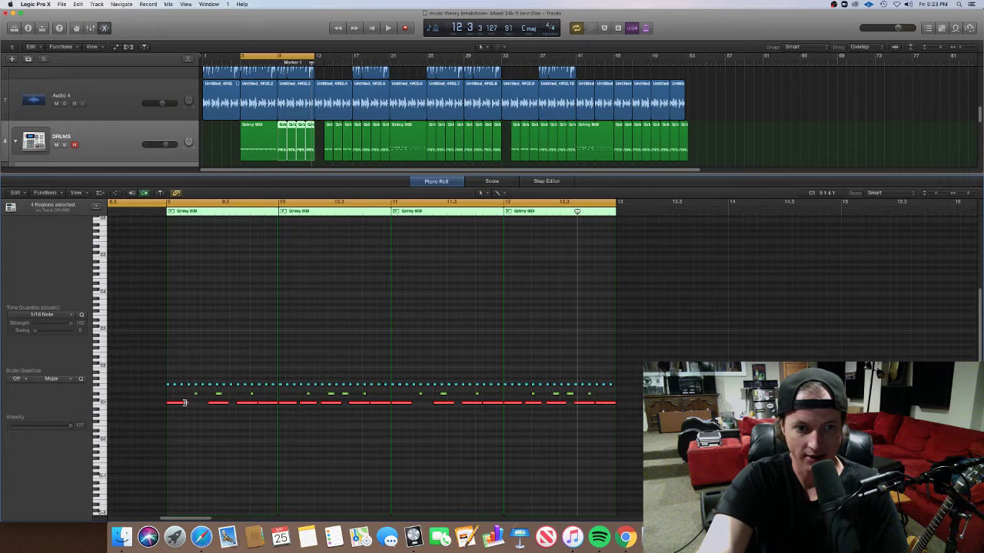
pyautogui.moveTo(186, 402)
pyautogui.mouseDown()
pyautogui.moveTo(203, 402)
pyautogui.moveTo(185, 403)
pyautogui.mouseUp()
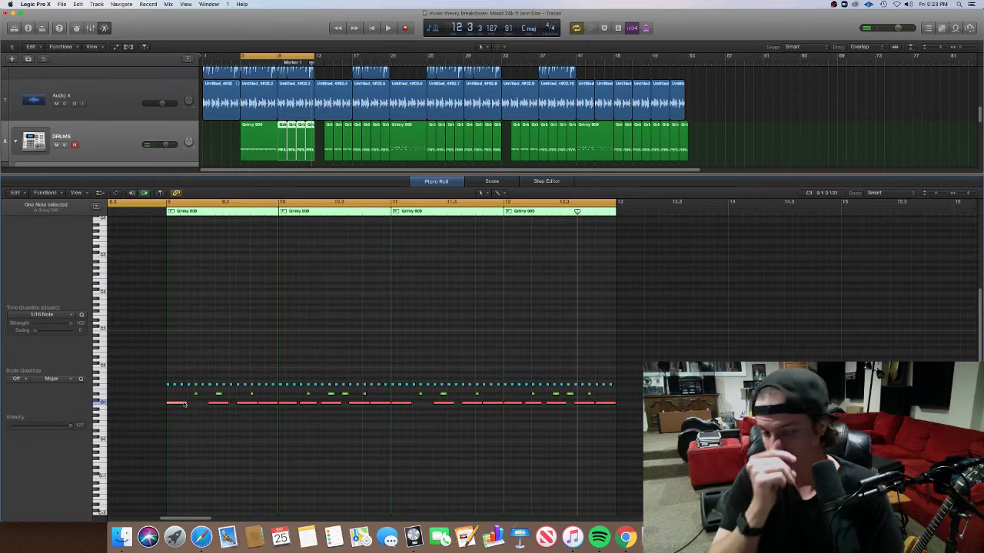
pyautogui.moveTo(186, 403)
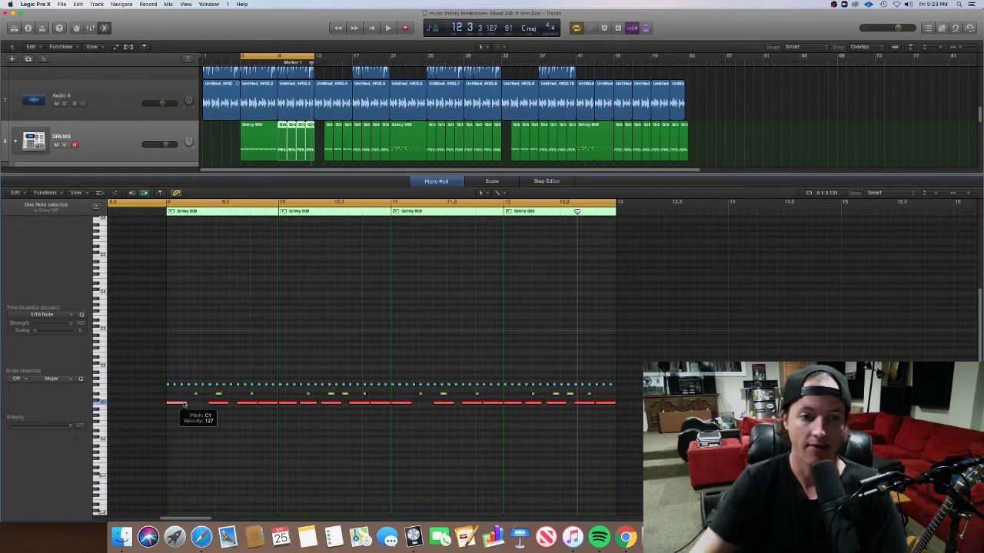
pyautogui.click(201, 404)
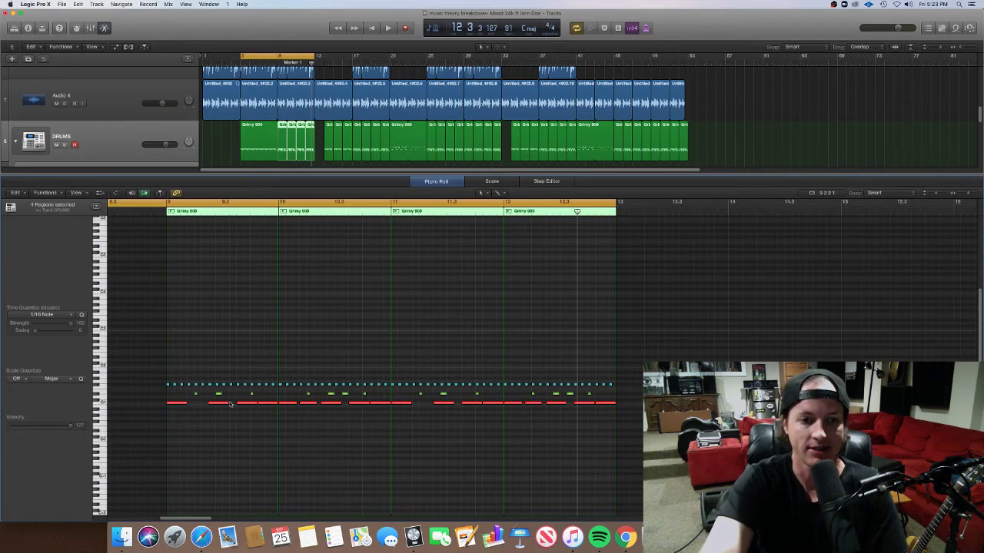
pyautogui.moveTo(226, 402)
pyautogui.mouseDown()
pyautogui.moveTo(246, 402)
pyautogui.moveTo(225, 401)
pyautogui.mouseUp()
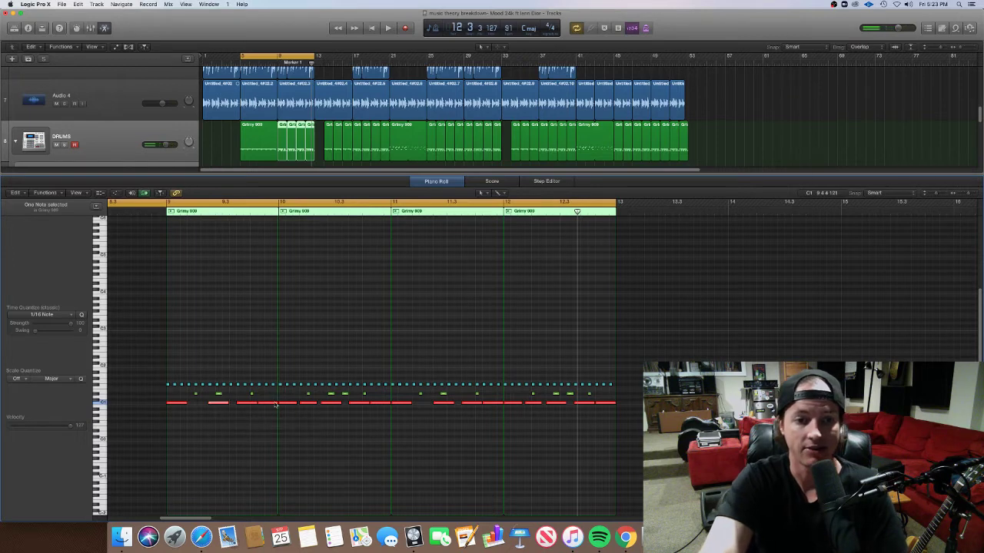
pyautogui.click(225, 404)
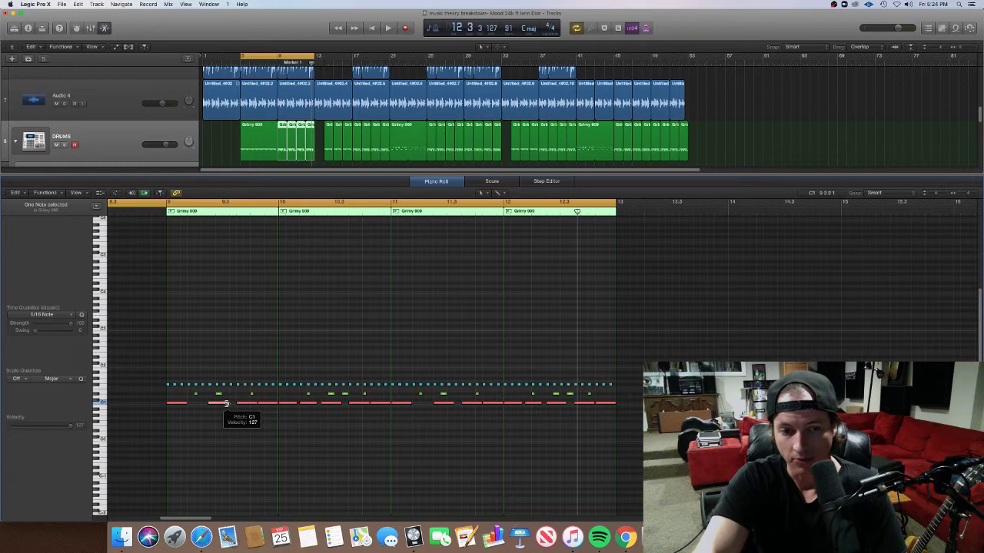
pyautogui.click(225, 403)
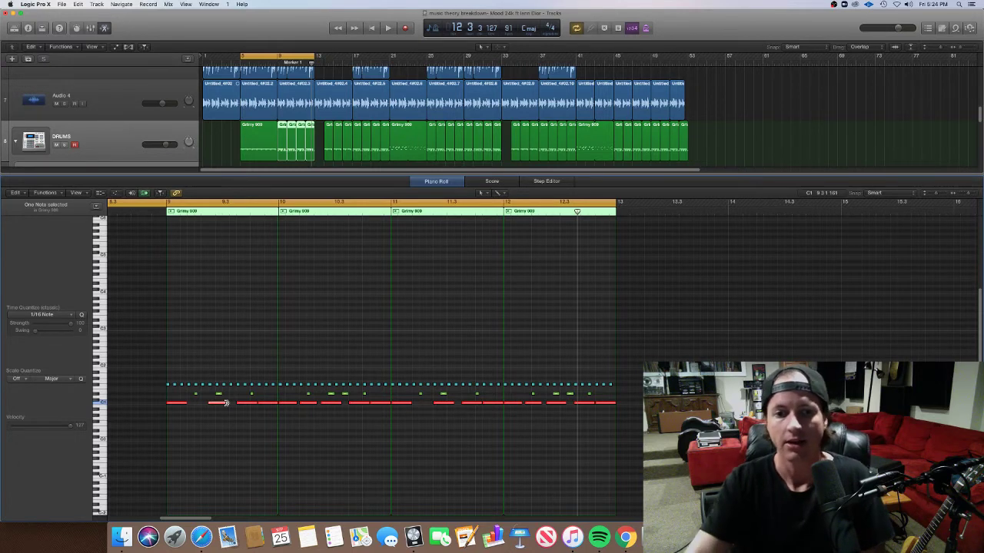
# Step: Audition the green D#1 drum notes and check their pitch and velocity
pyautogui.moveTo(179, 416)
pyautogui.mouseDown()
pyautogui.moveTo(606, 412)
pyautogui.moveTo(160, 397)
pyautogui.moveTo(183, 400)
pyautogui.mouseUp()
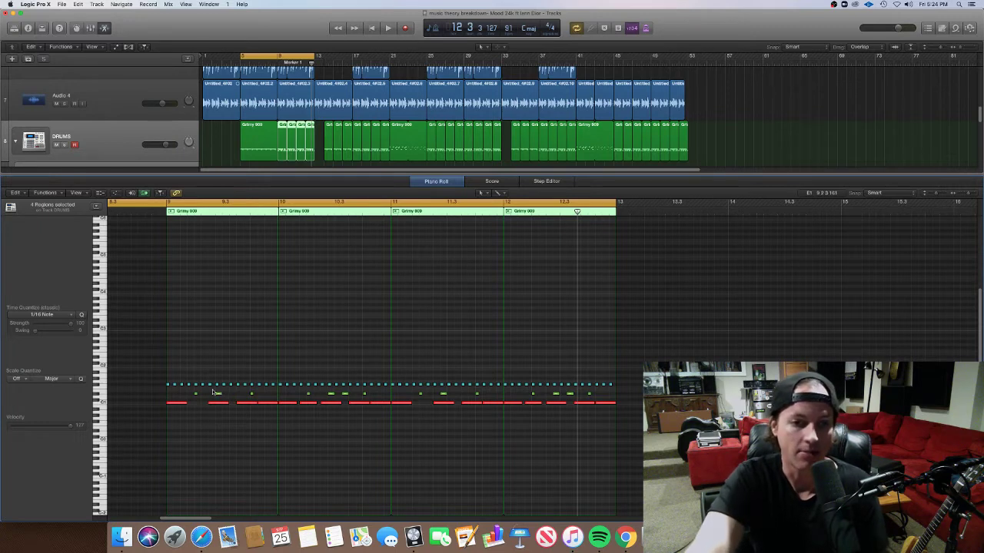
pyautogui.click(219, 395)
pyautogui.click(235, 396)
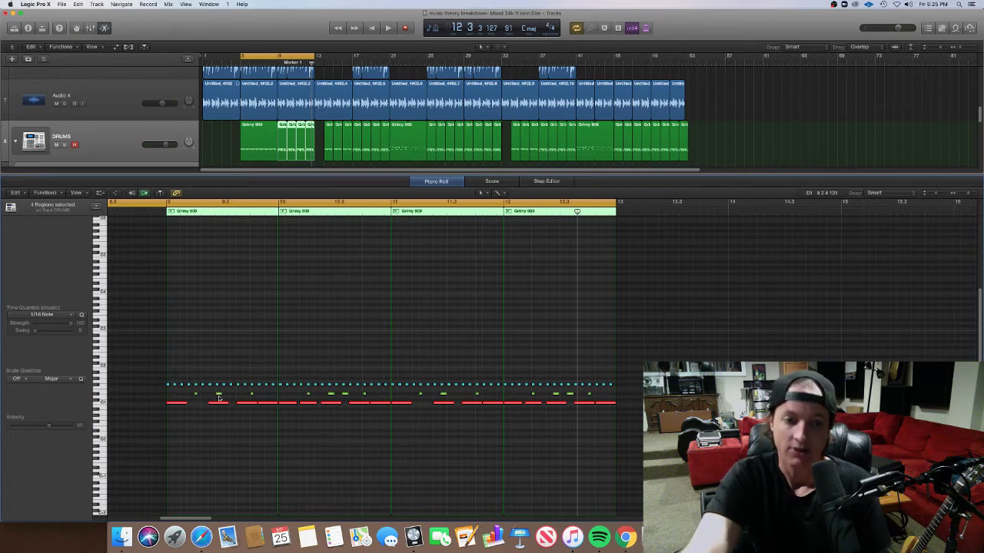
pyautogui.click(219, 395)
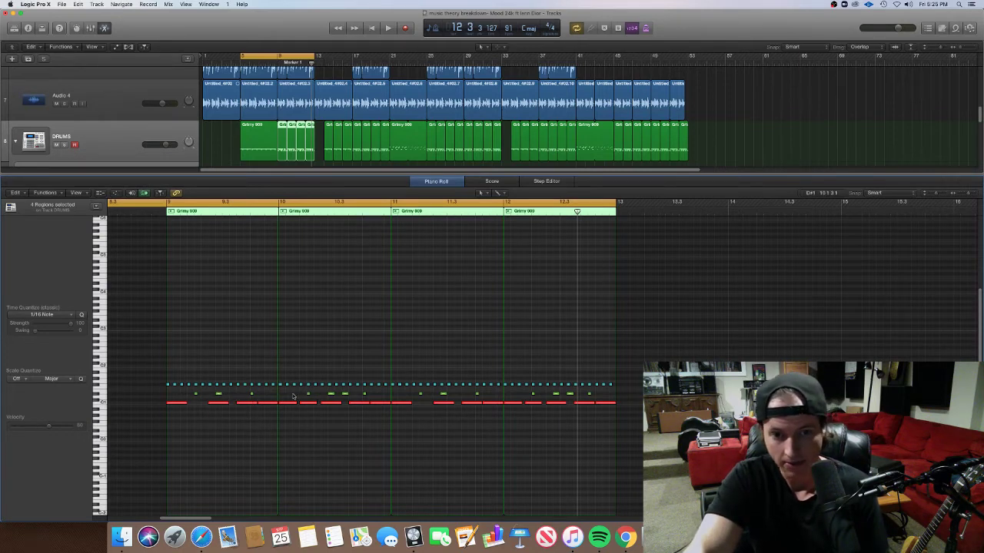
pyautogui.click(345, 394)
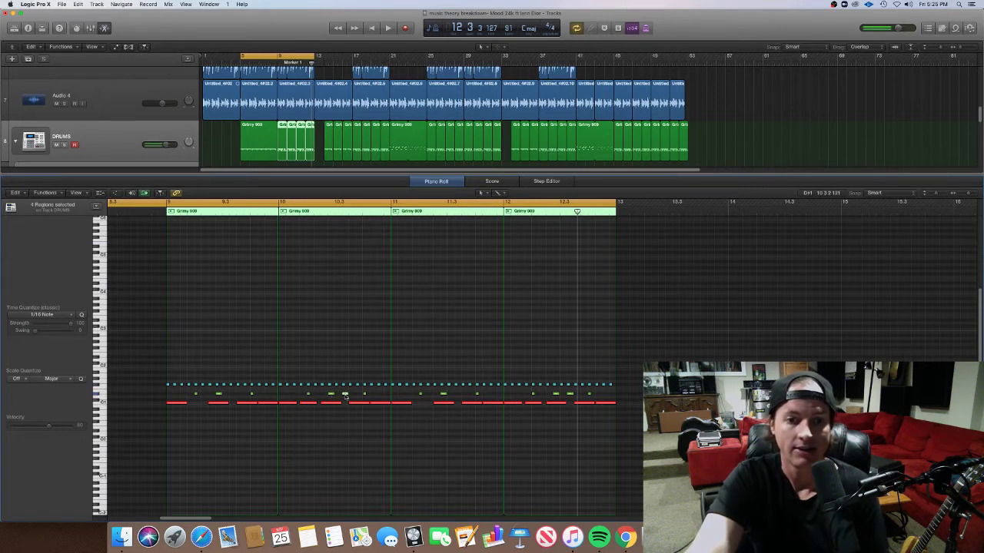
pyautogui.click(345, 395)
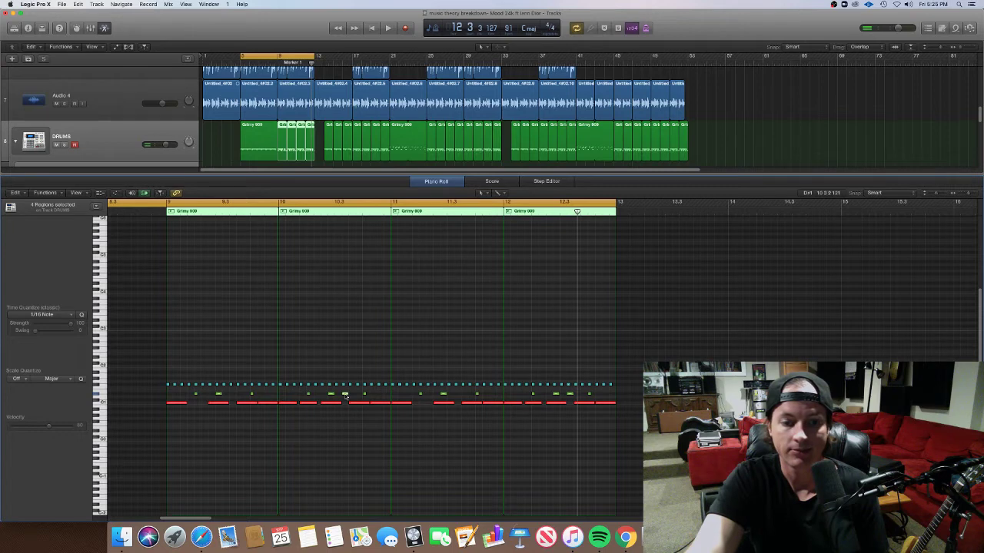
pyautogui.click(345, 395)
pyautogui.click(345, 395)
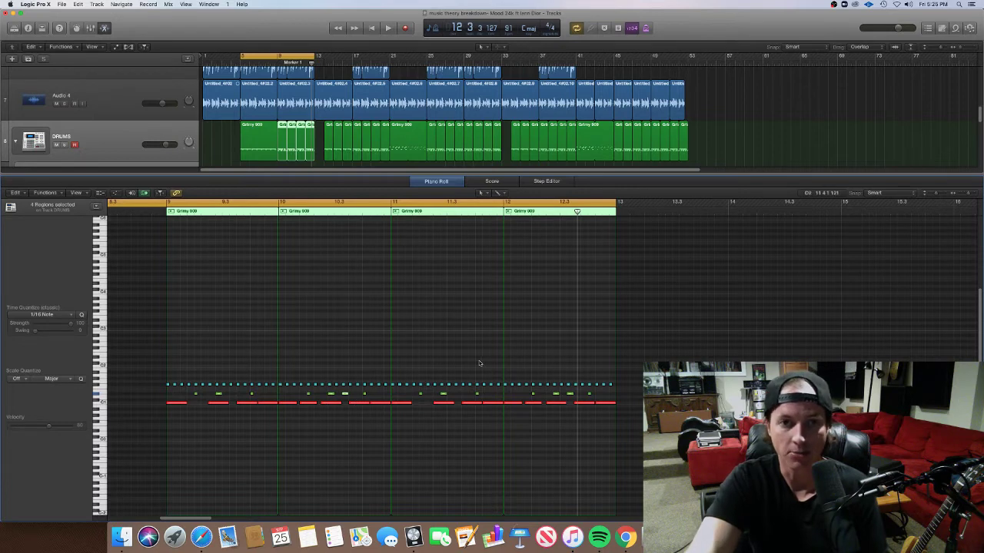
pyautogui.click(344, 393)
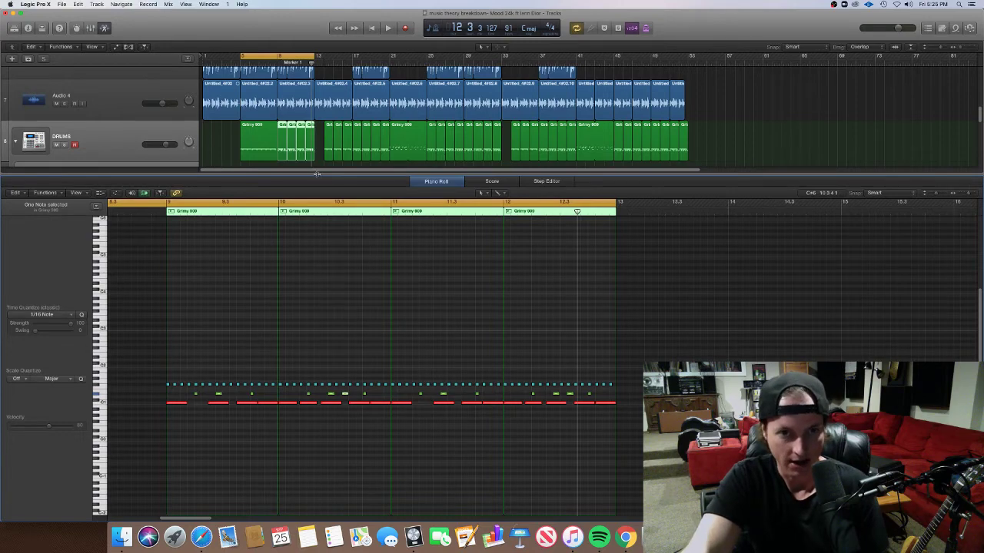
# Step: Close the Piano Roll, then open the first Classic Electric region on Prog Rock Bass in it
pyautogui.press('p')
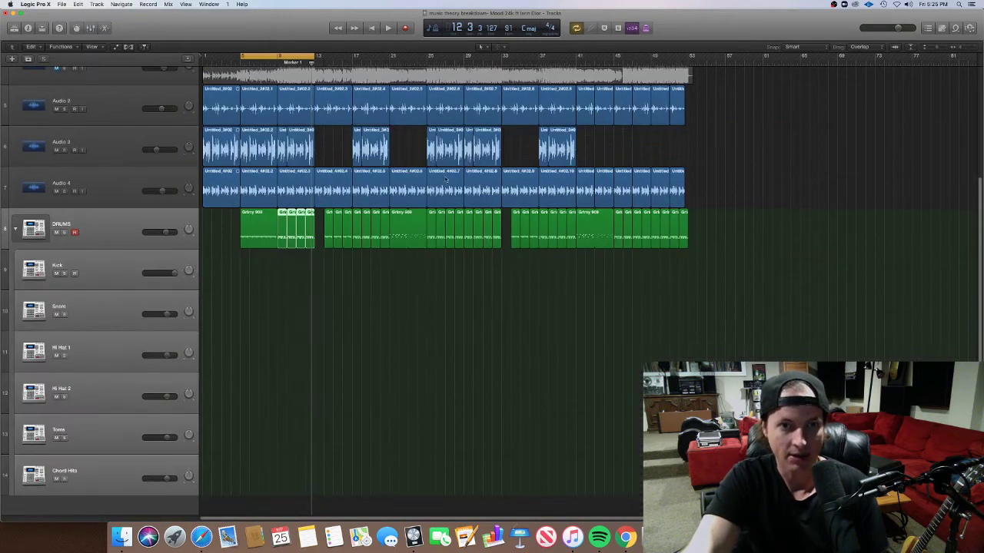
pyautogui.scroll(5, 638, 193)
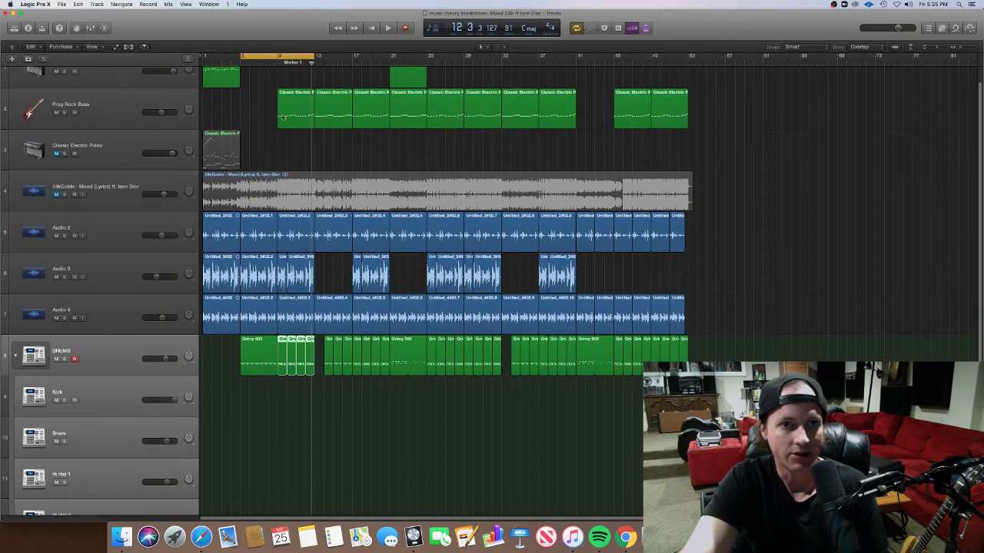
pyautogui.click(283, 117)
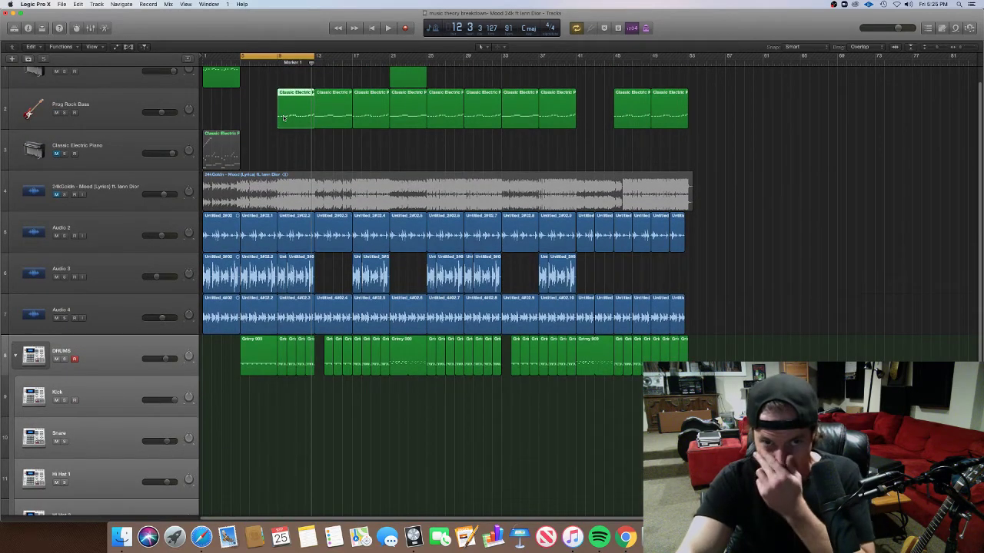
pyautogui.press('p')
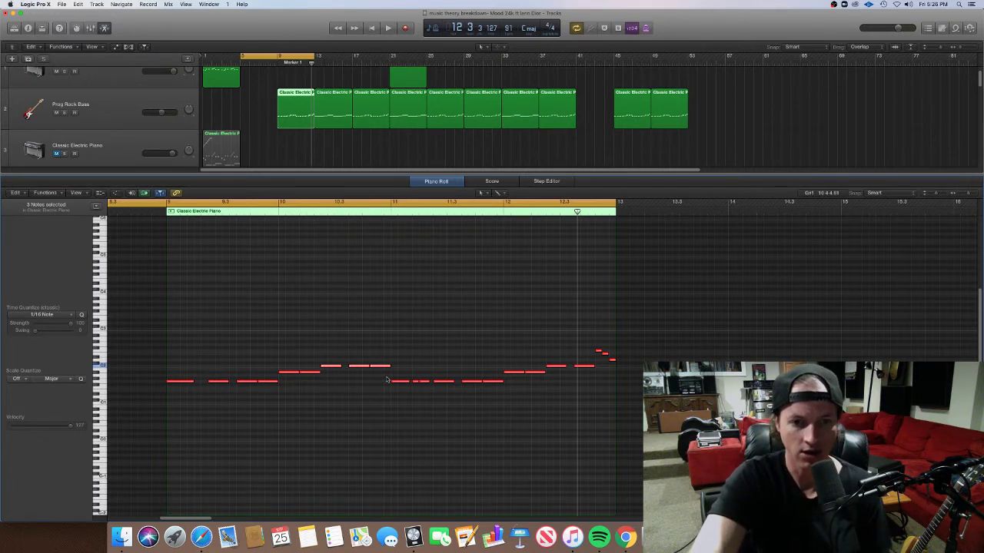
# Step: Marquee-select groups of the low bass notes near the region's start
pyautogui.click(363, 403)
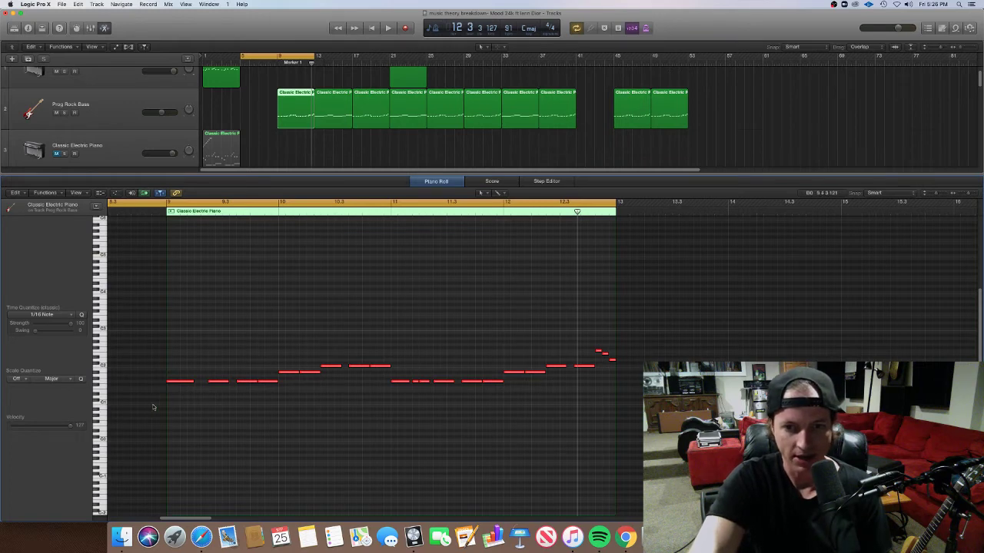
pyautogui.moveTo(153, 406); pyautogui.dragTo(496, 389)
pyautogui.click(395, 401)
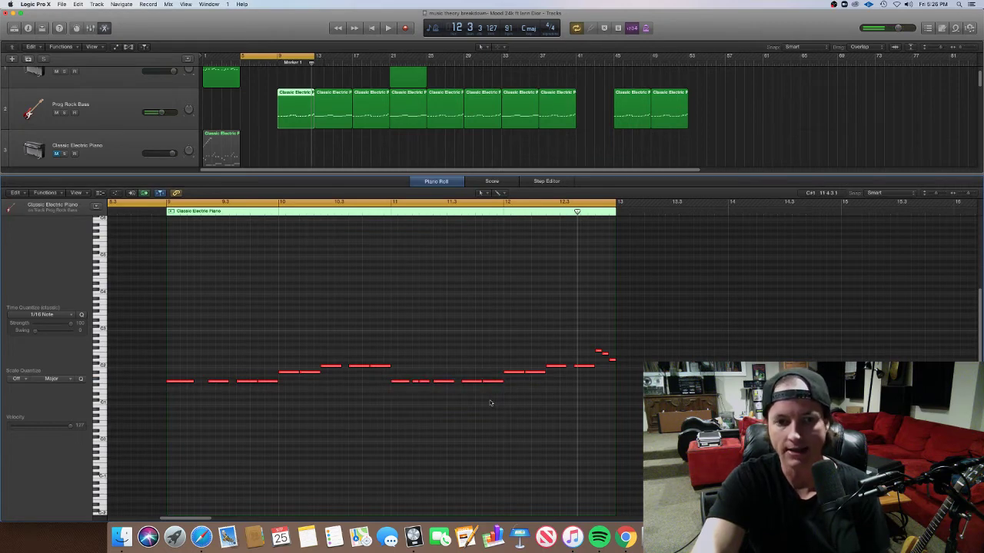
pyautogui.moveTo(286, 407); pyautogui.dragTo(198, 384)
# Step: Select single low bass notes, an upper-row note and the short high fill note to check their pitches
pyautogui.click(259, 381)
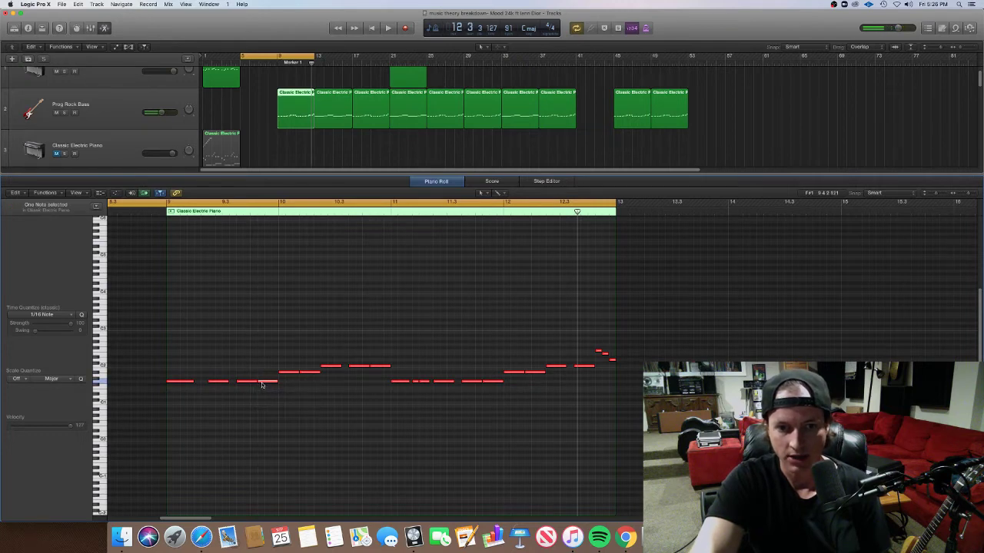
pyautogui.click(372, 366)
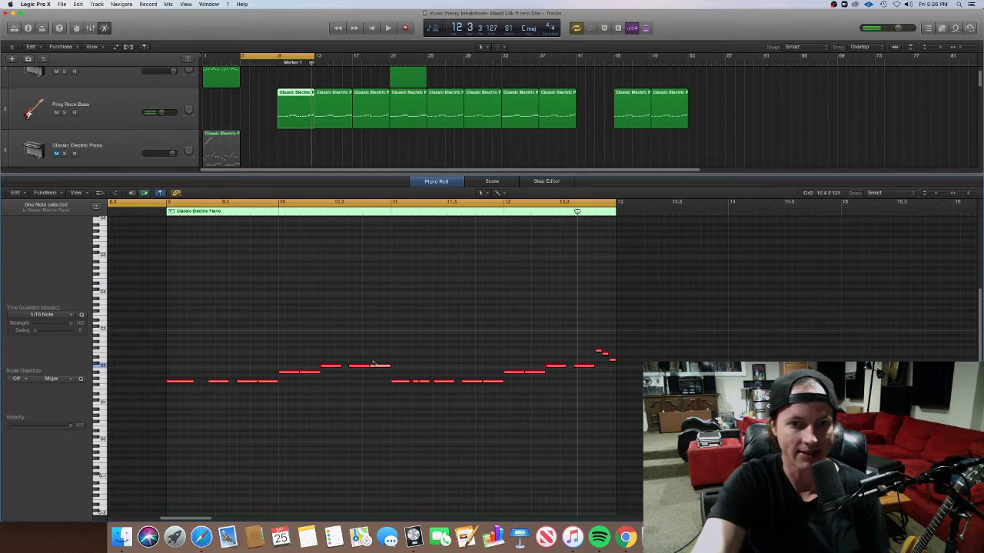
pyautogui.click(484, 382)
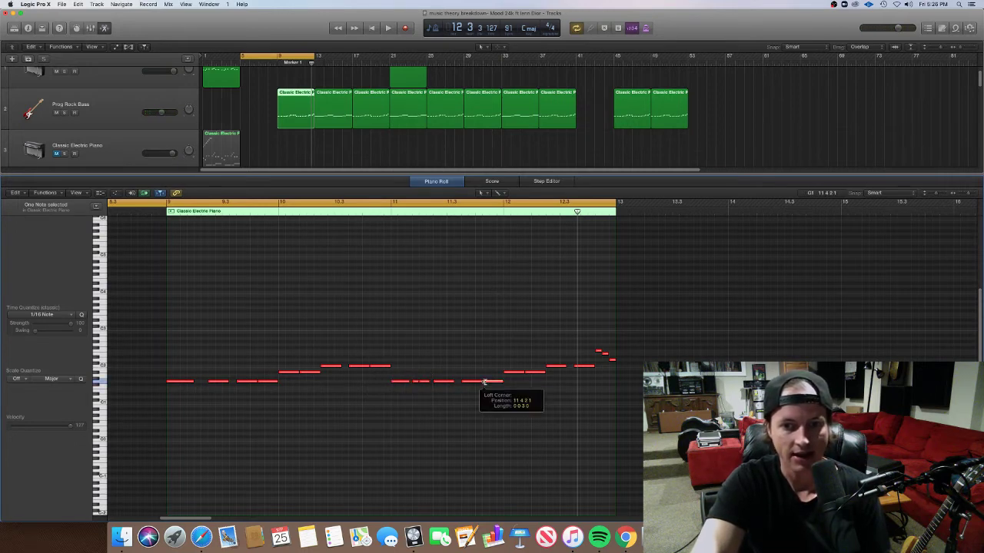
pyautogui.click(598, 353)
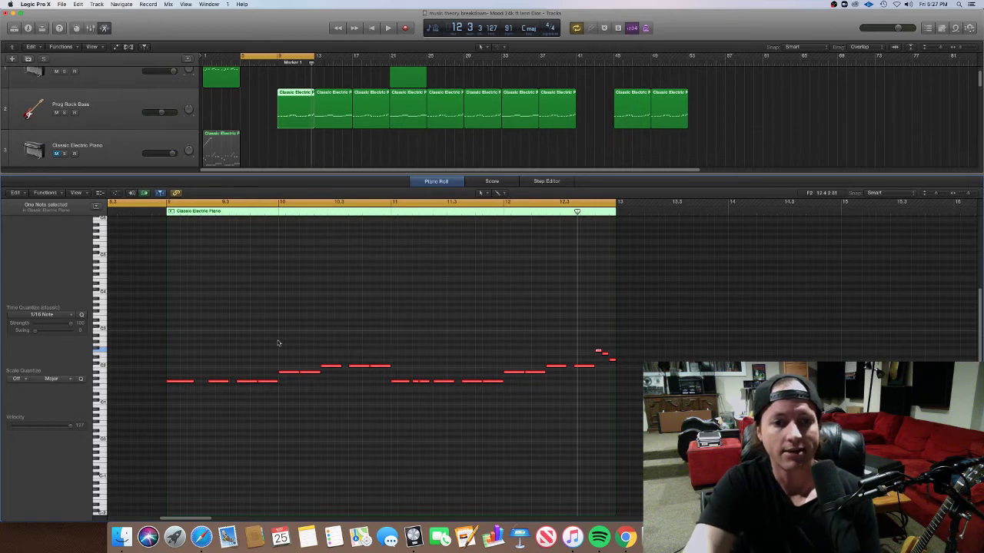
# Step: Audition the opening low bass notes and one raised middle note
pyautogui.click(419, 381)
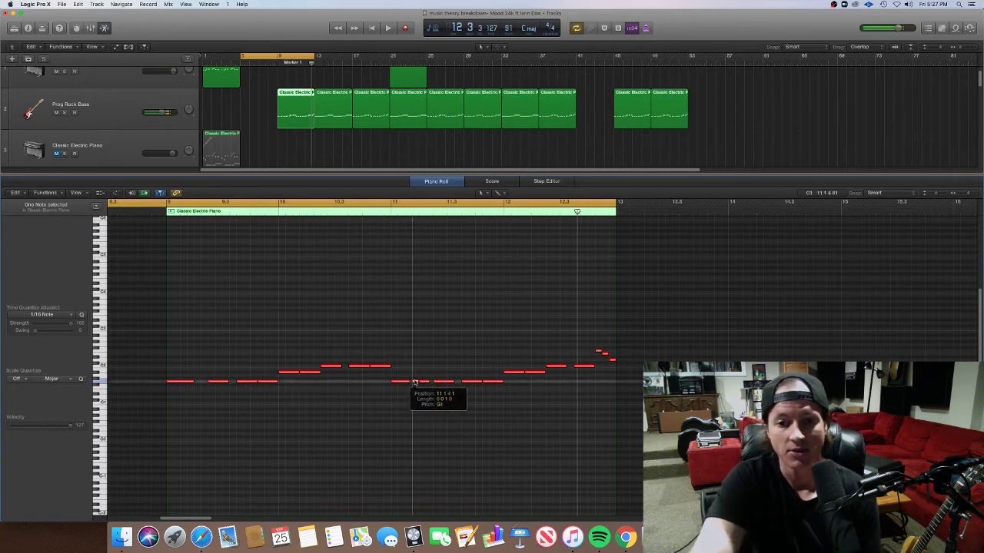
pyautogui.click(543, 416)
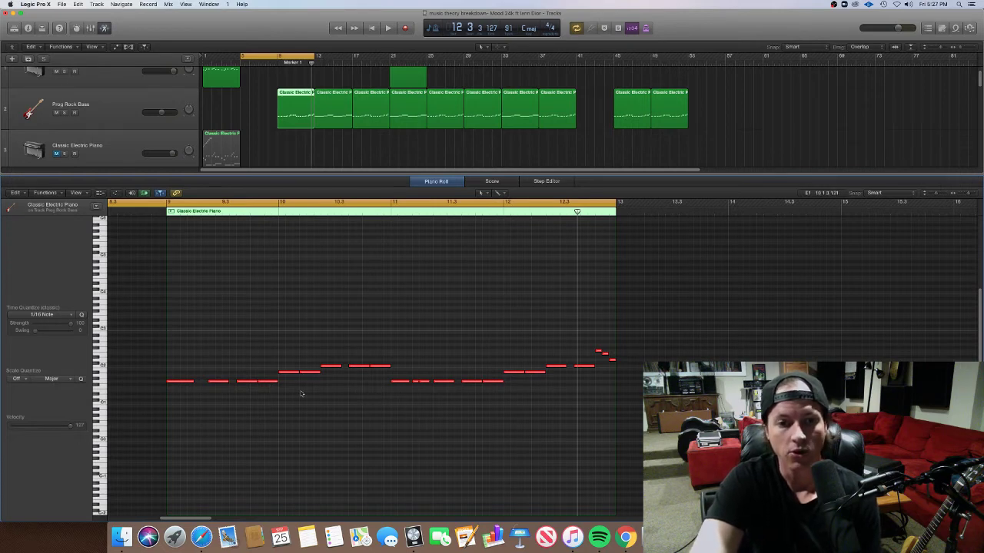
pyautogui.moveTo(281, 396); pyautogui.dragTo(185, 380)
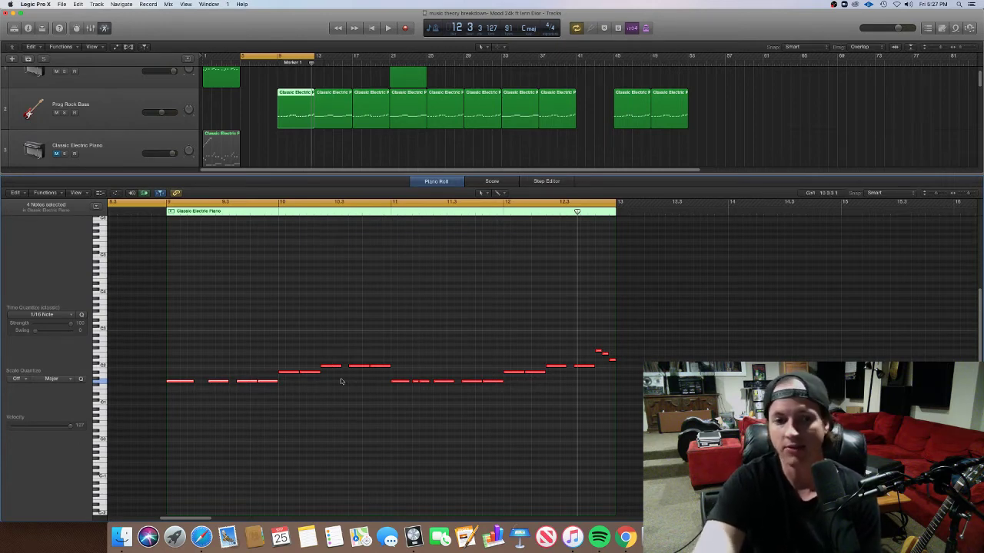
pyautogui.moveTo(268, 407); pyautogui.dragTo(184, 382)
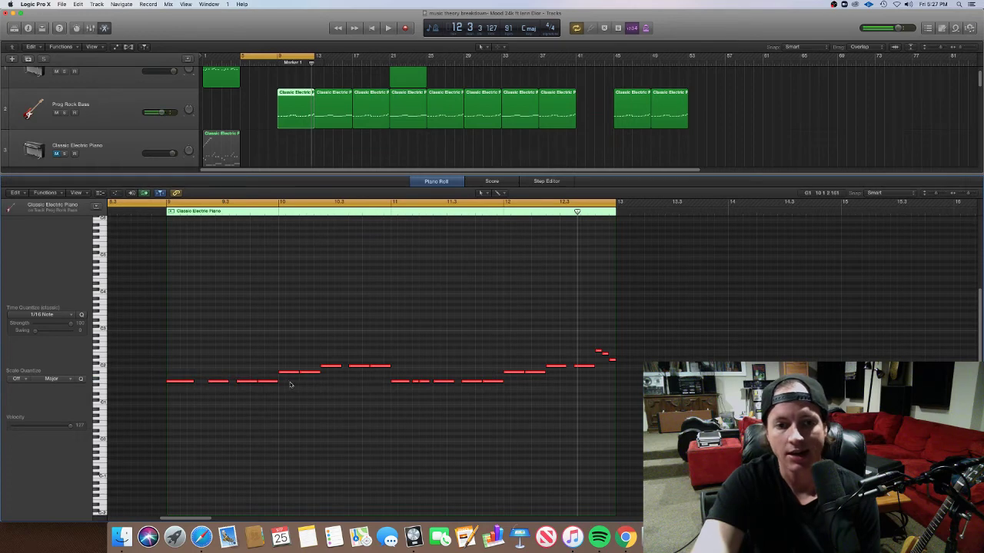
pyautogui.click(301, 373)
# Step: Audition the three higher notes, the lower middle notes and the high fill notes at the region's end
pyautogui.moveTo(321, 379); pyautogui.dragTo(389, 362)
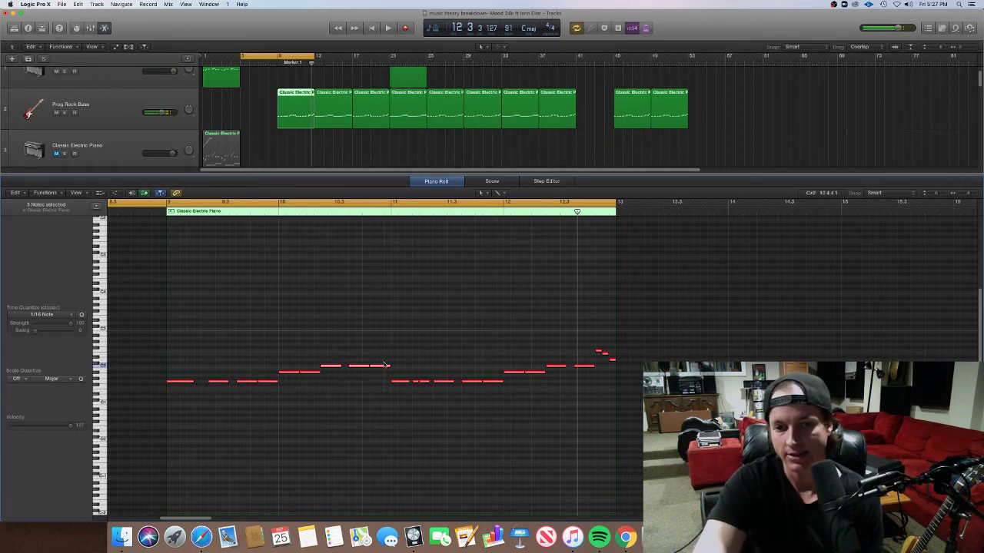
pyautogui.moveTo(407, 404); pyautogui.dragTo(584, 366)
pyautogui.click(584, 367)
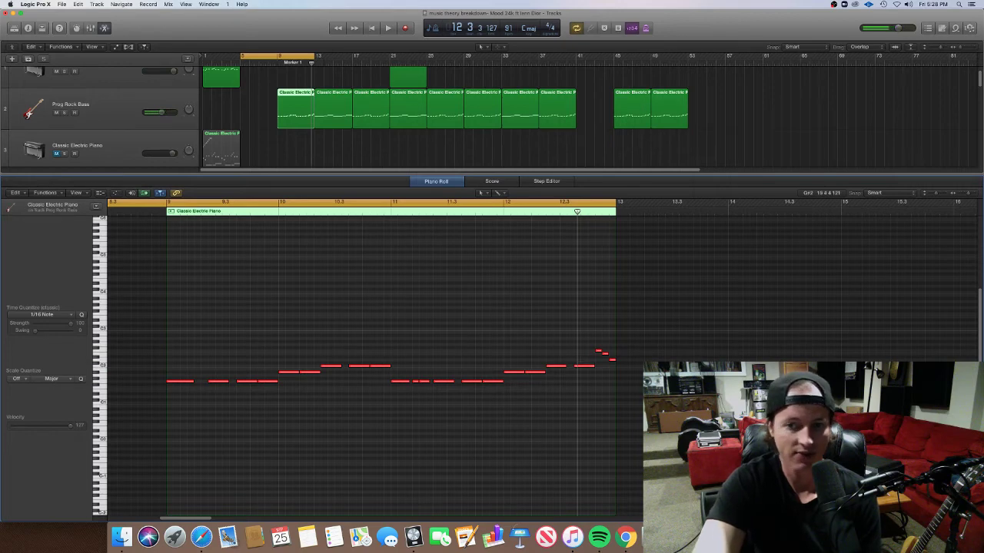
pyautogui.moveTo(662, 366); pyautogui.dragTo(602, 347)
pyautogui.hscroll(2, 601, 367)
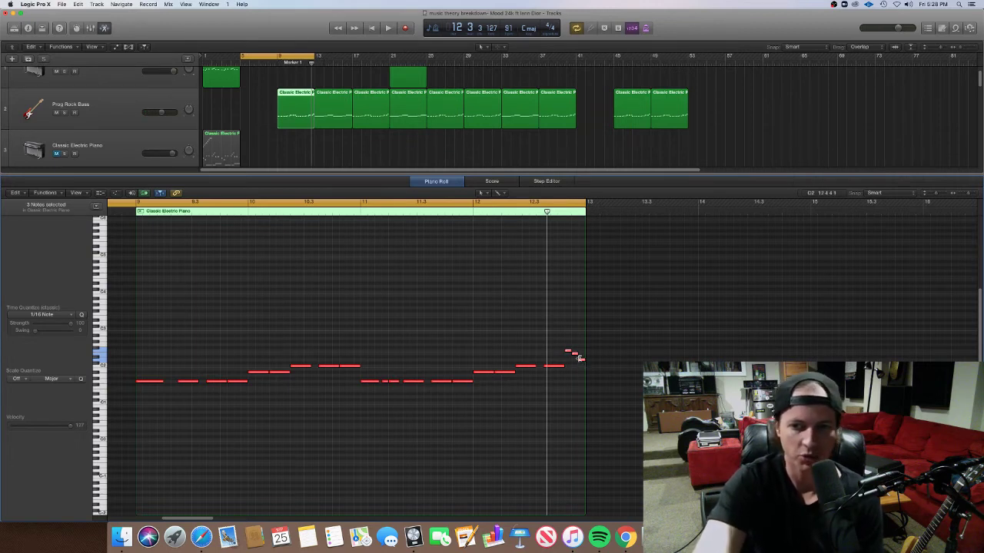
pyautogui.click(582, 362)
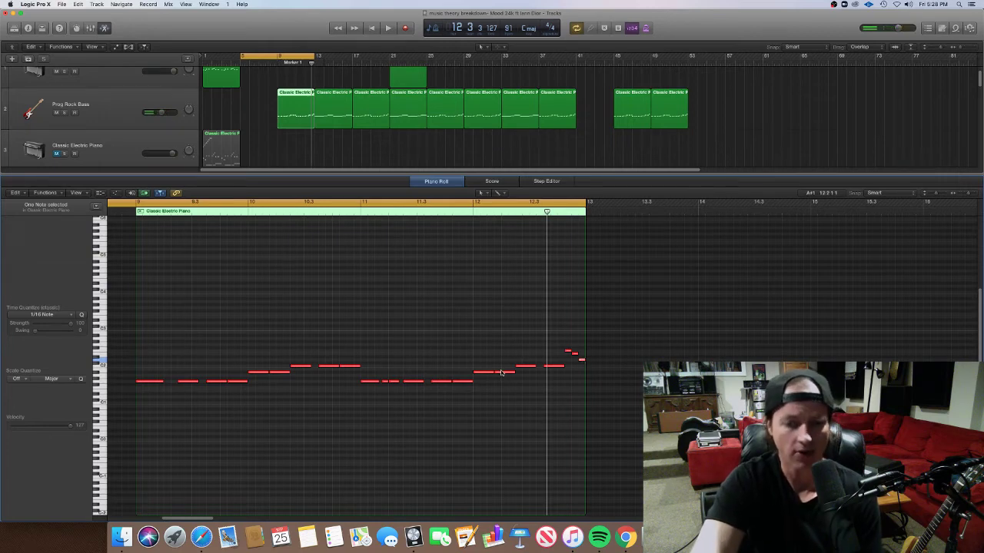
# Step: Deselect all notes and move the playhead to bar 8
pyautogui.moveTo(502, 372)
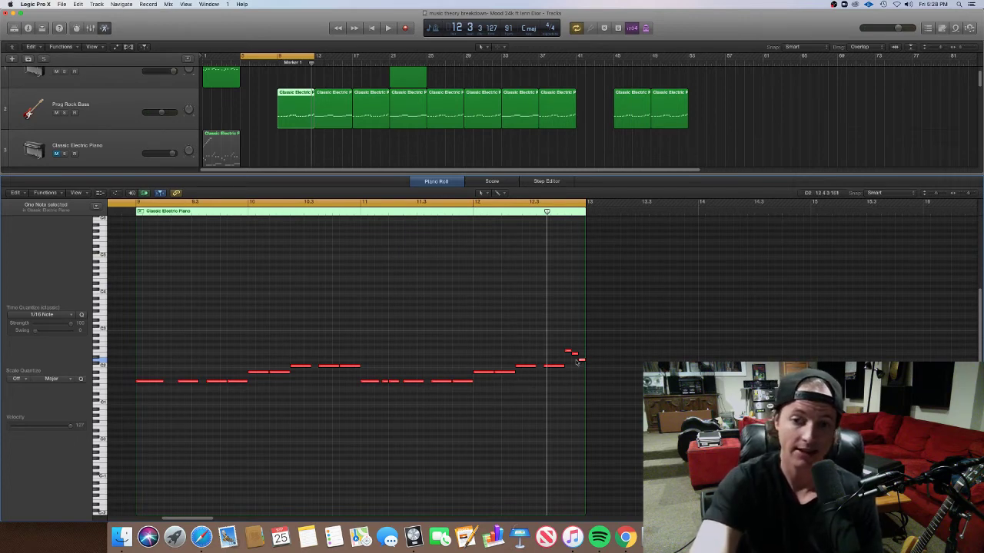
pyautogui.click(577, 384)
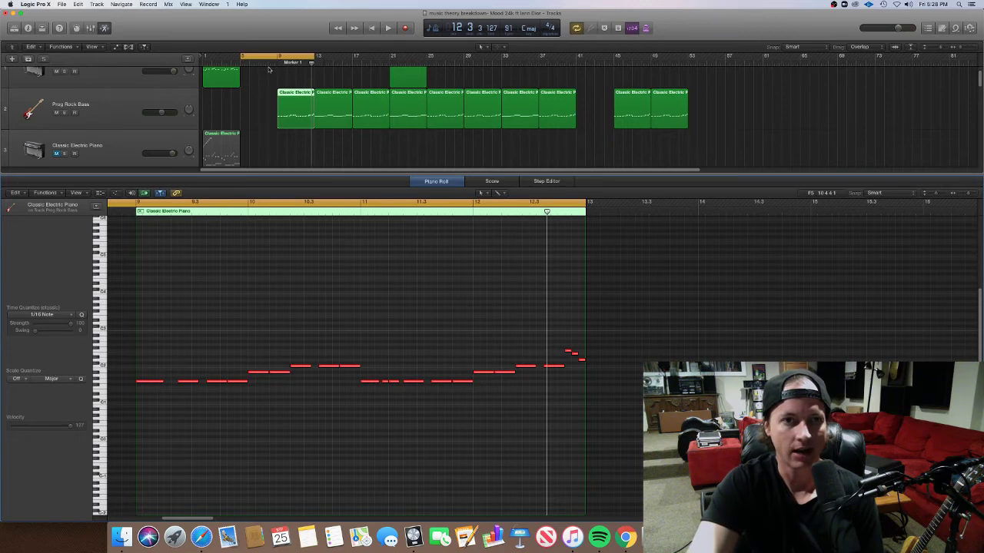
pyautogui.click(268, 62)
# Step: Play the bass line from bar 8, stop, then reload the first bass region in the Piano Roll
pyautogui.press('space')
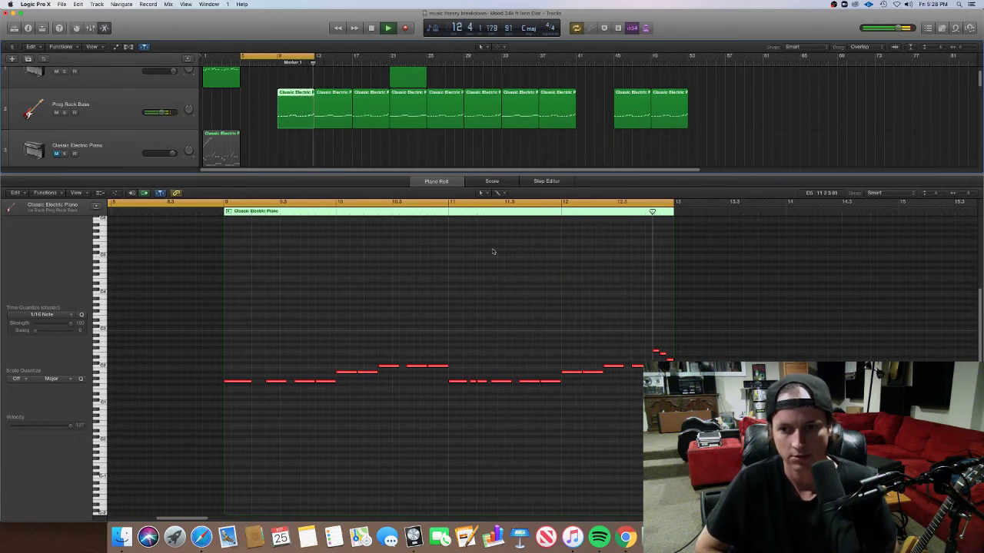
pyautogui.press('space')
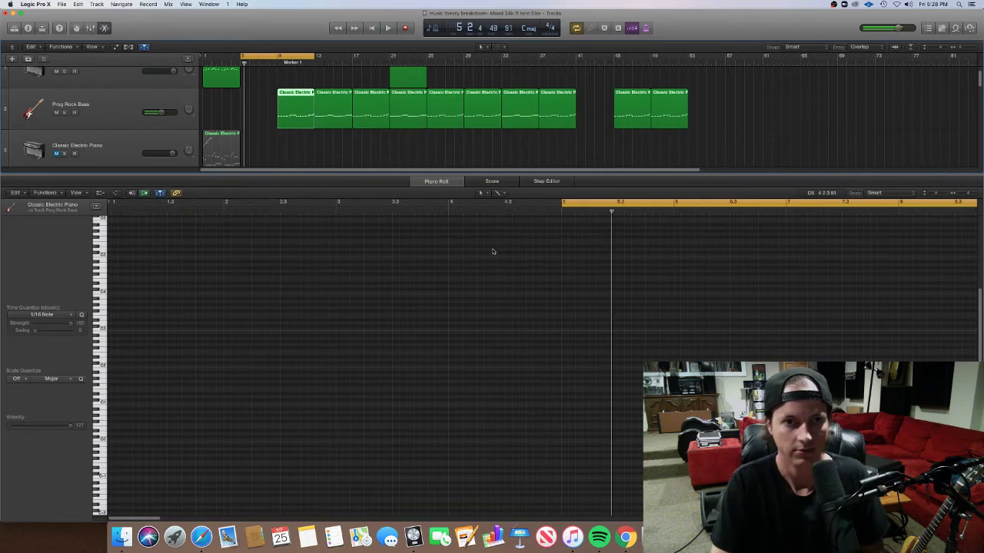
pyautogui.click(304, 96)
pyautogui.press('e')
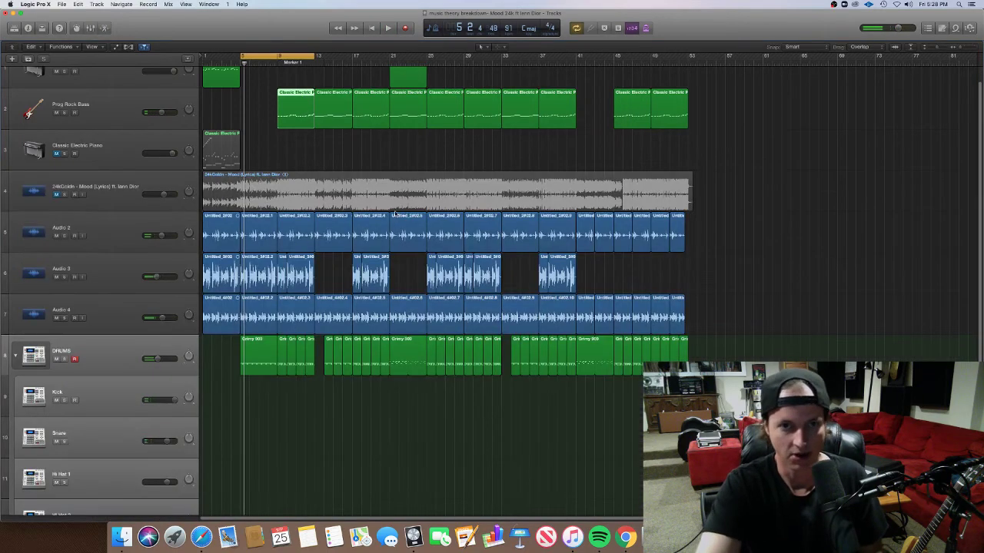
pyautogui.press('e')
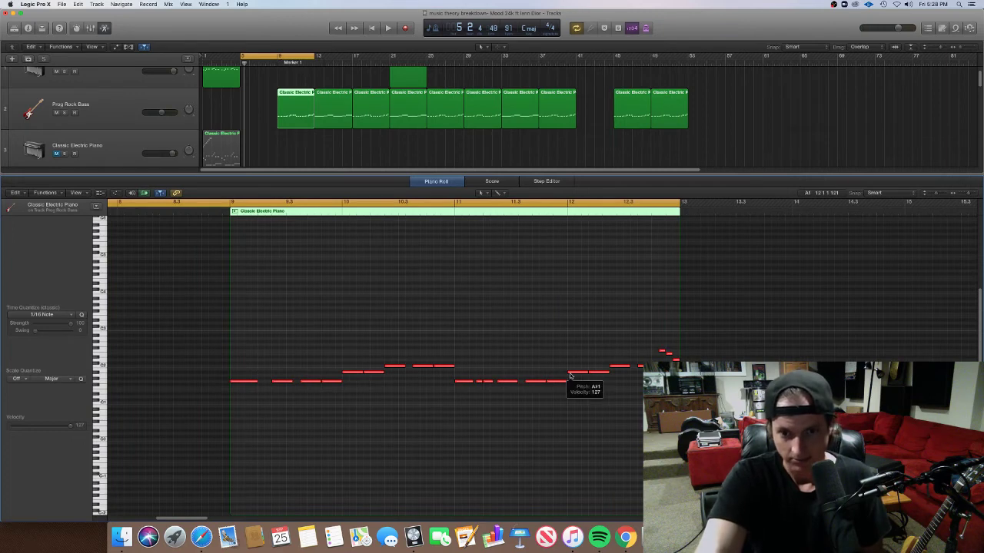
pyautogui.hscroll(3, 571, 377)
pyautogui.hscroll(-3, 469, 373)
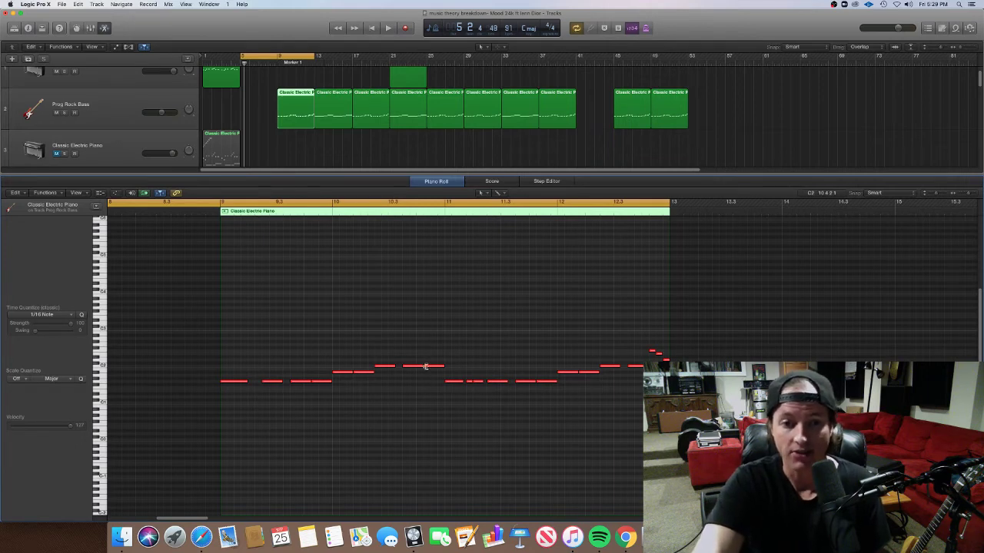
pyautogui.moveTo(425, 366)
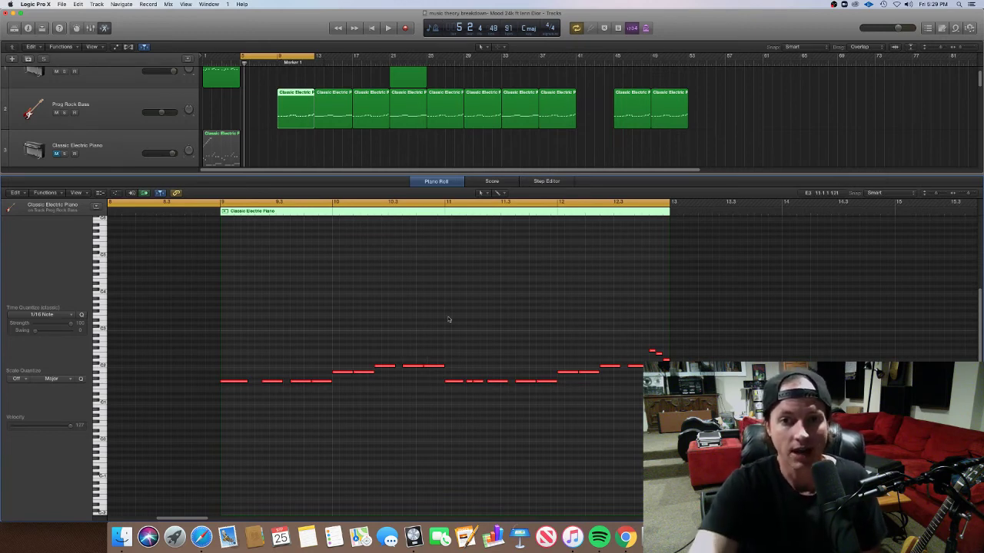
# Step: Drag the Tracks/Piano Roll divider down to enlarge the tracks area
pyautogui.moveTo(446, 178); pyautogui.dragTo(463, 338)
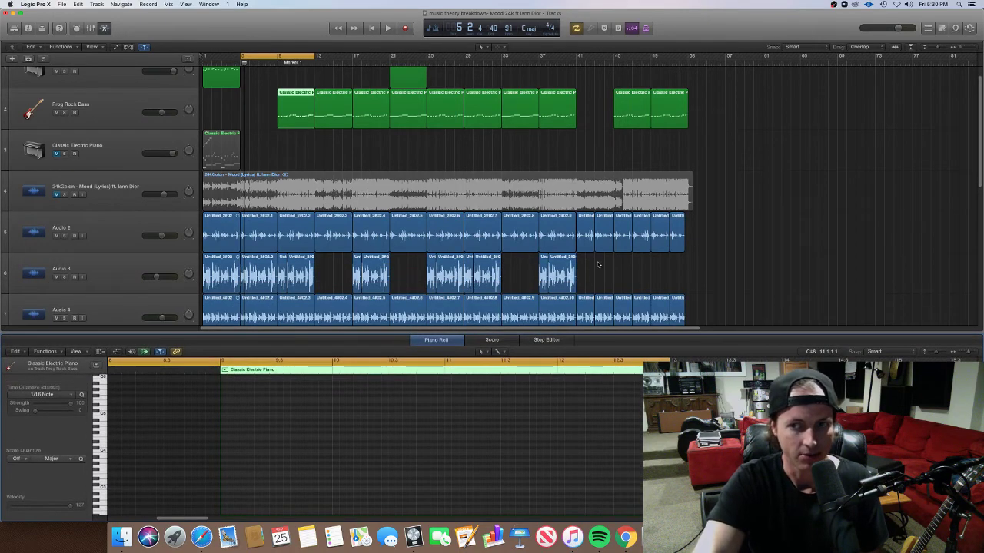
pyautogui.scroll(-2, 662, 289)
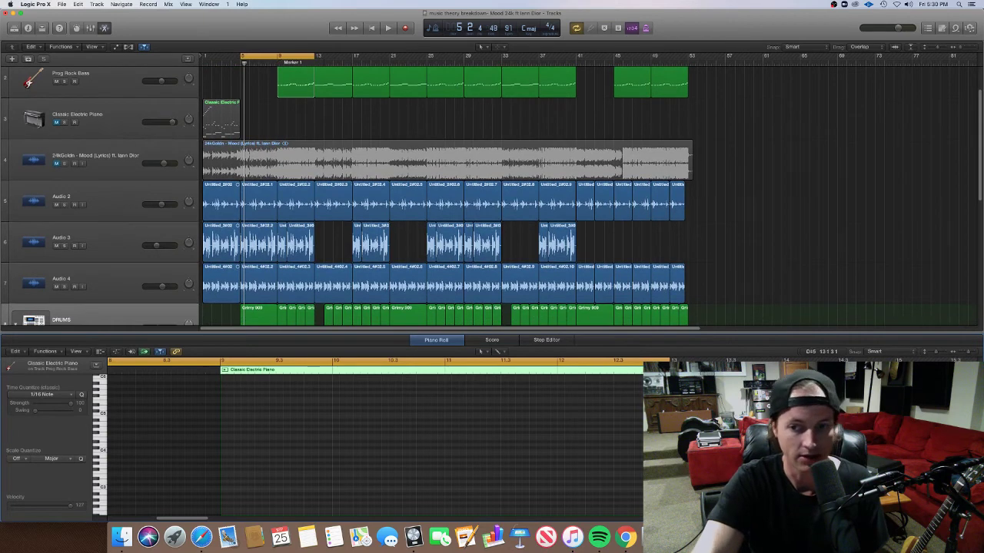
pyautogui.hscroll(-1, 376, 438)
pyautogui.scroll(-3, 377, 446)
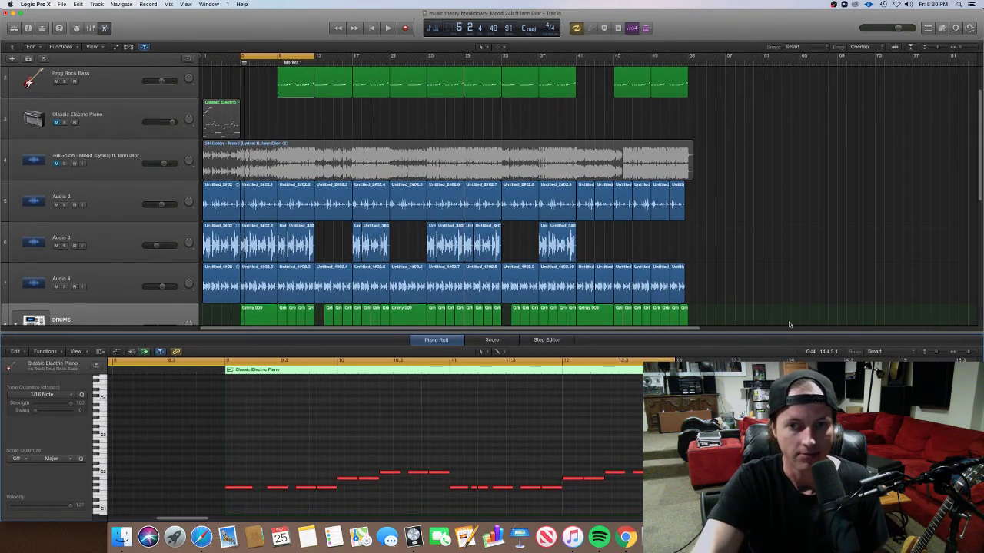
# Step: Enlarge the tracks area further and scroll the track list to show the drum tracks
pyautogui.moveTo(784, 332); pyautogui.dragTo(783, 372)
pyautogui.scroll(-1, 979, 227)
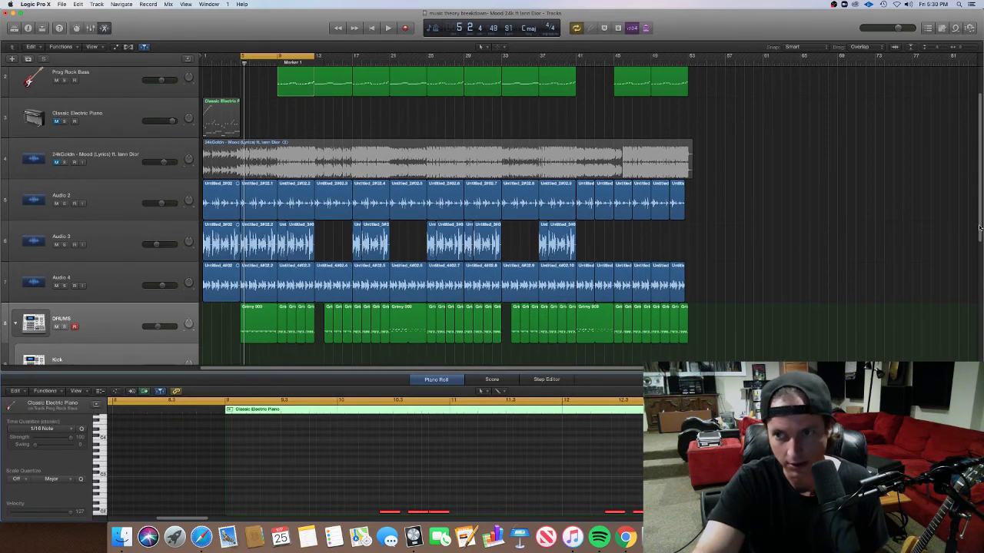
pyautogui.scroll(-3, 980, 228)
pyautogui.scroll(5, 966, 194)
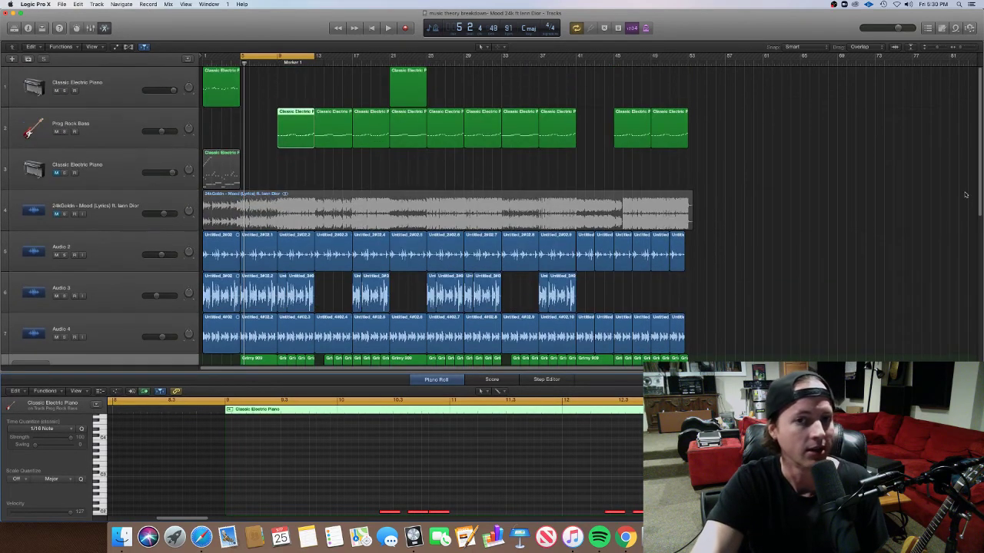
pyautogui.scroll(-4, 965, 194)
pyautogui.scroll(3, 965, 212)
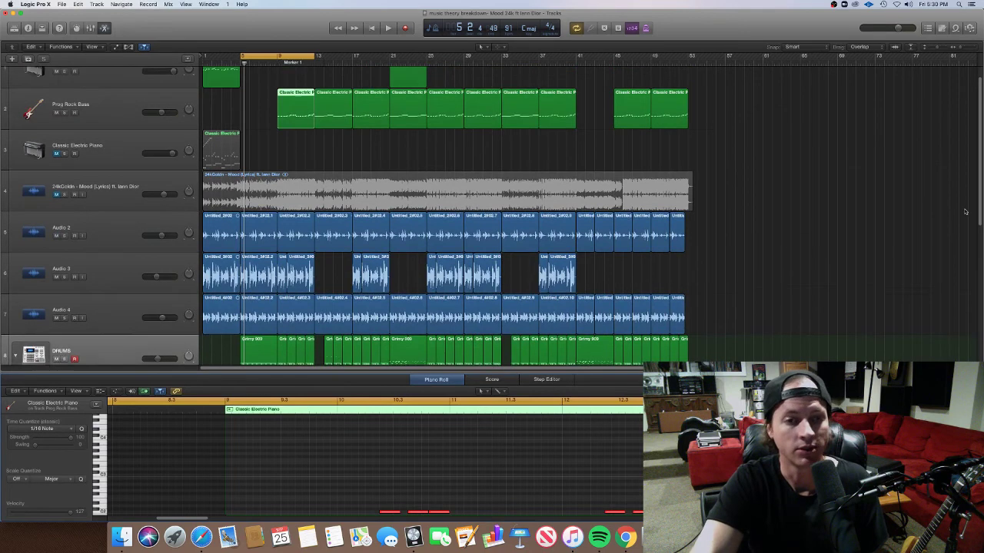
pyautogui.scroll(1, 963, 205)
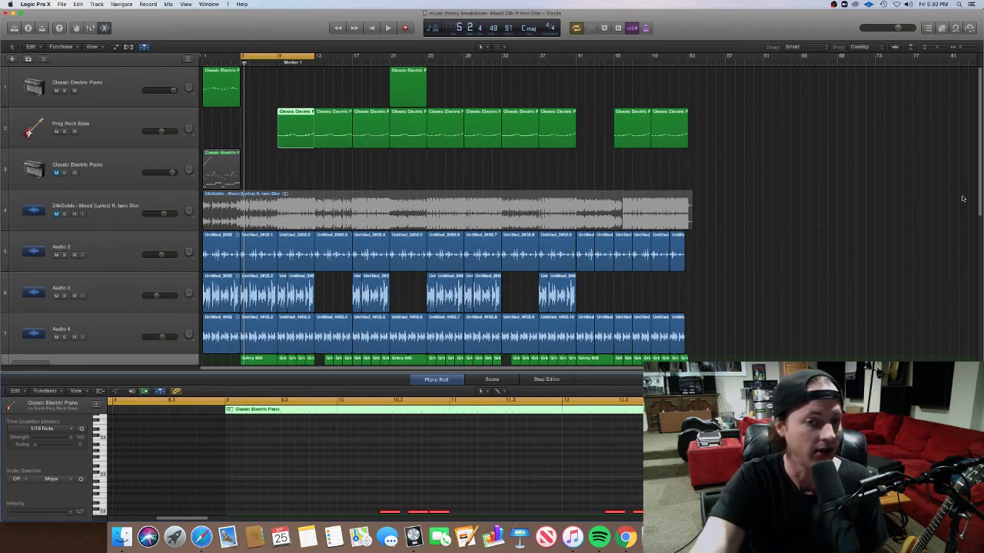
pyautogui.scroll(-3, 964, 212)
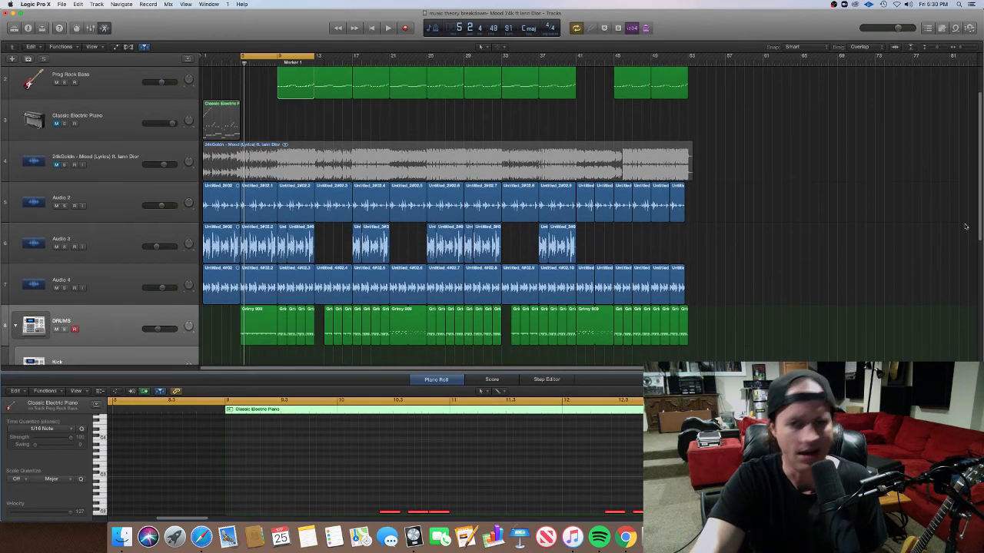
pyautogui.scroll(3, 964, 216)
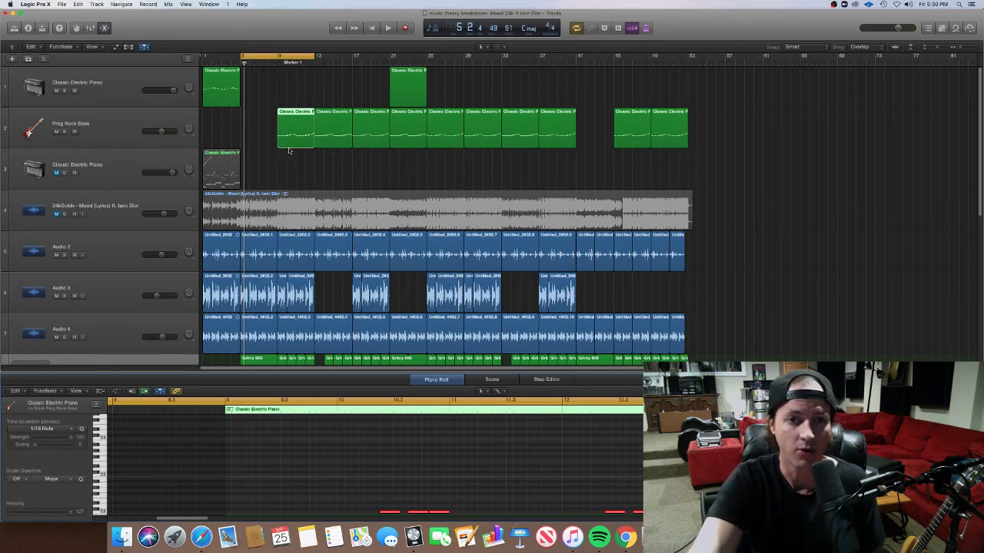
# Step: Select the first Prog Rock Bass region so its stepping notes fill the Piano Roll across bars 9–12
pyautogui.click(294, 146)
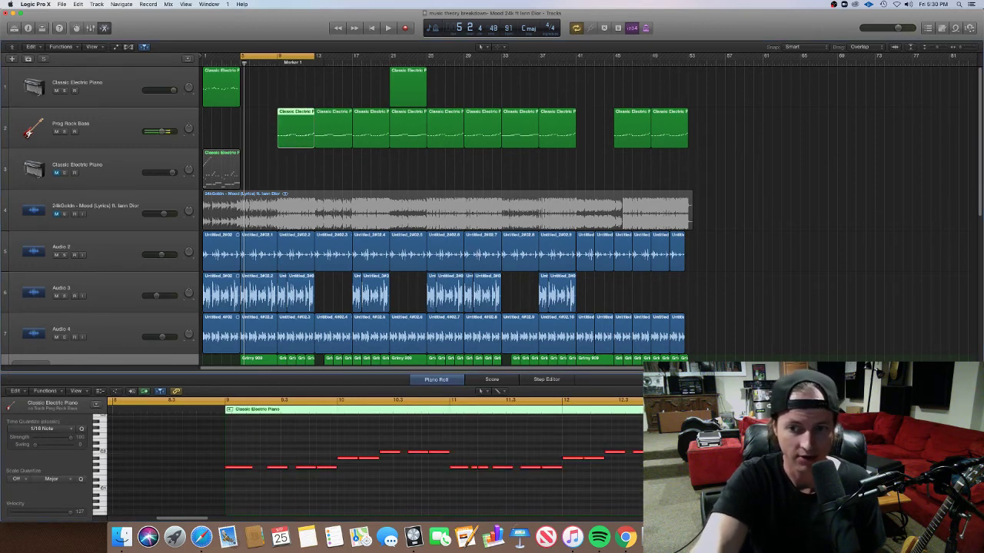